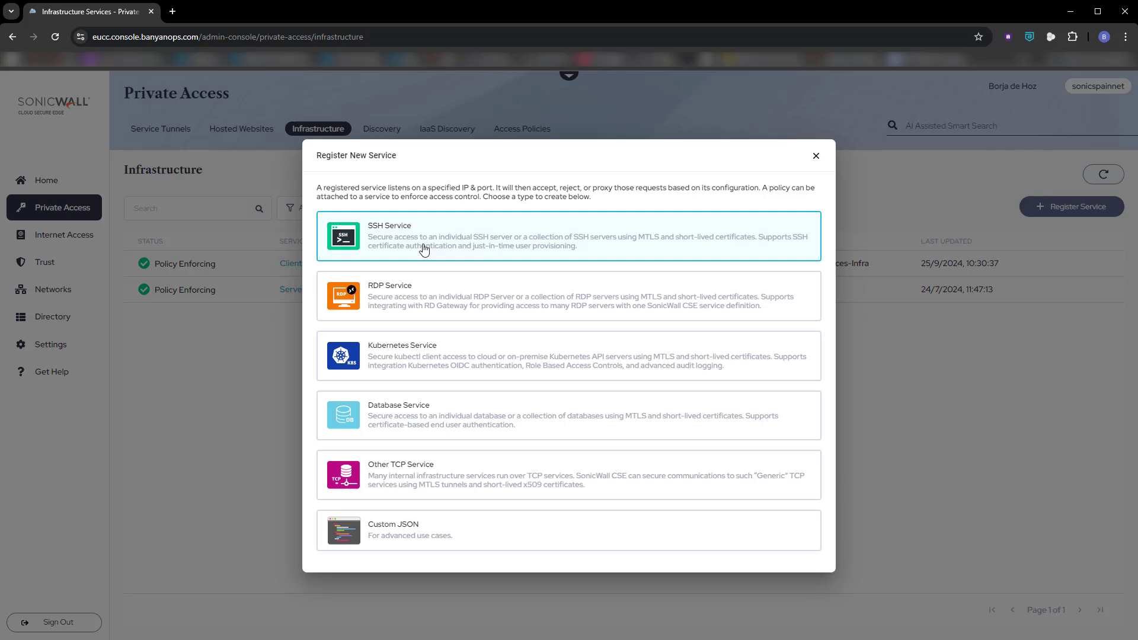
Step: Pick the SSH Service card and bring up saved suggestions for the service name
left_click(425, 249)
left_click(297, 254)
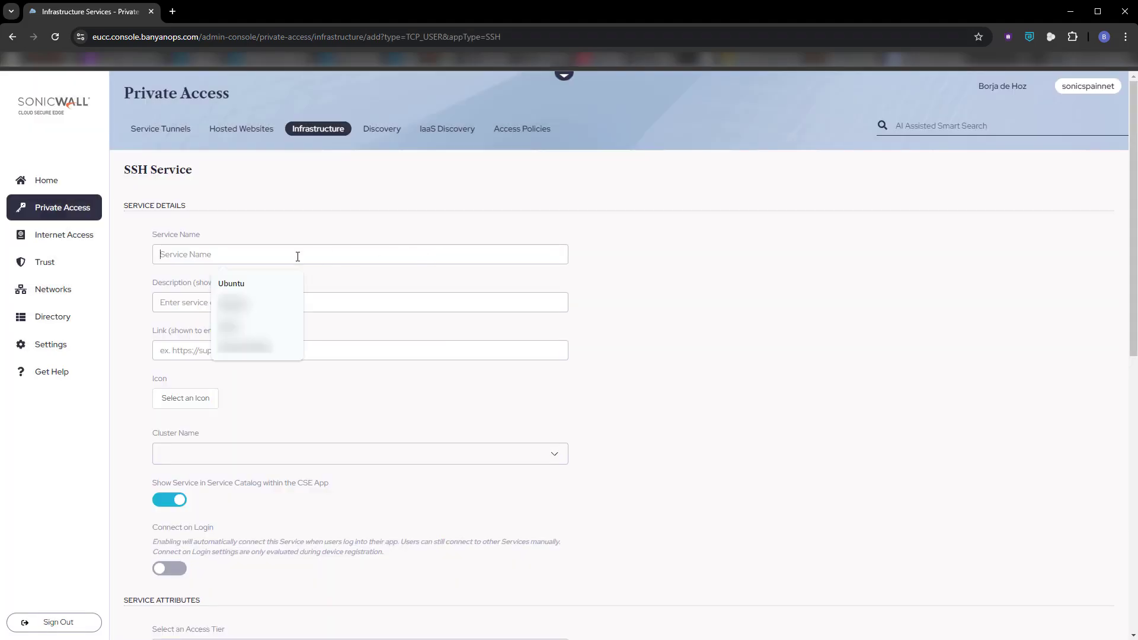
Step: Name the service Ubuntu, describe it as Ubuntu-Server, and give it the server icon
left_click(240, 285)
left_click(270, 303)
left_click(241, 358)
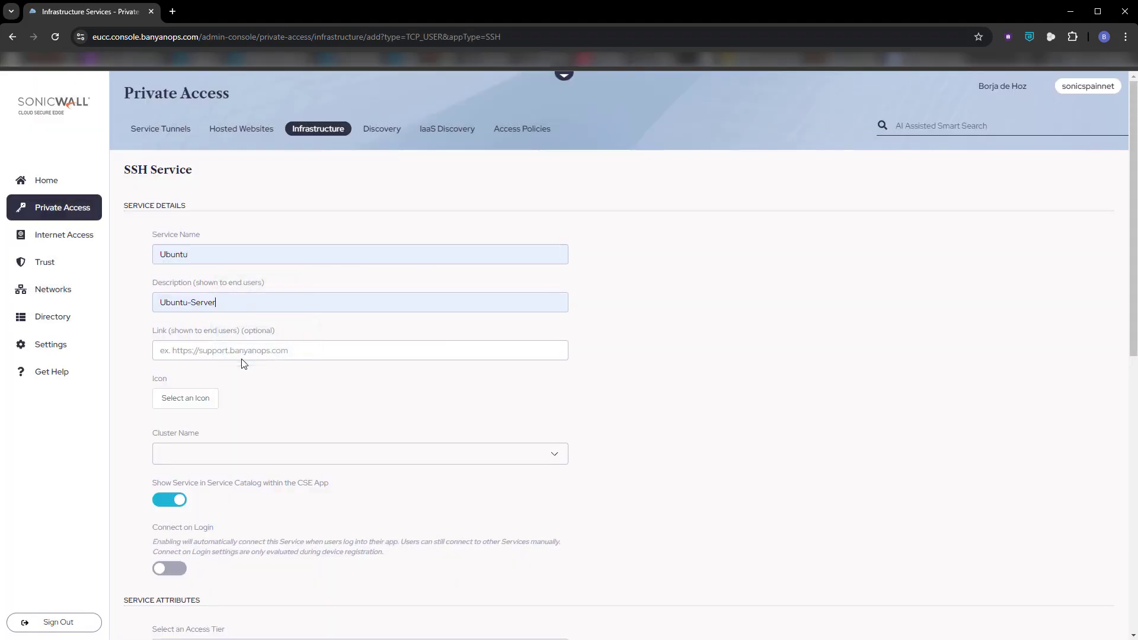
left_click(211, 396)
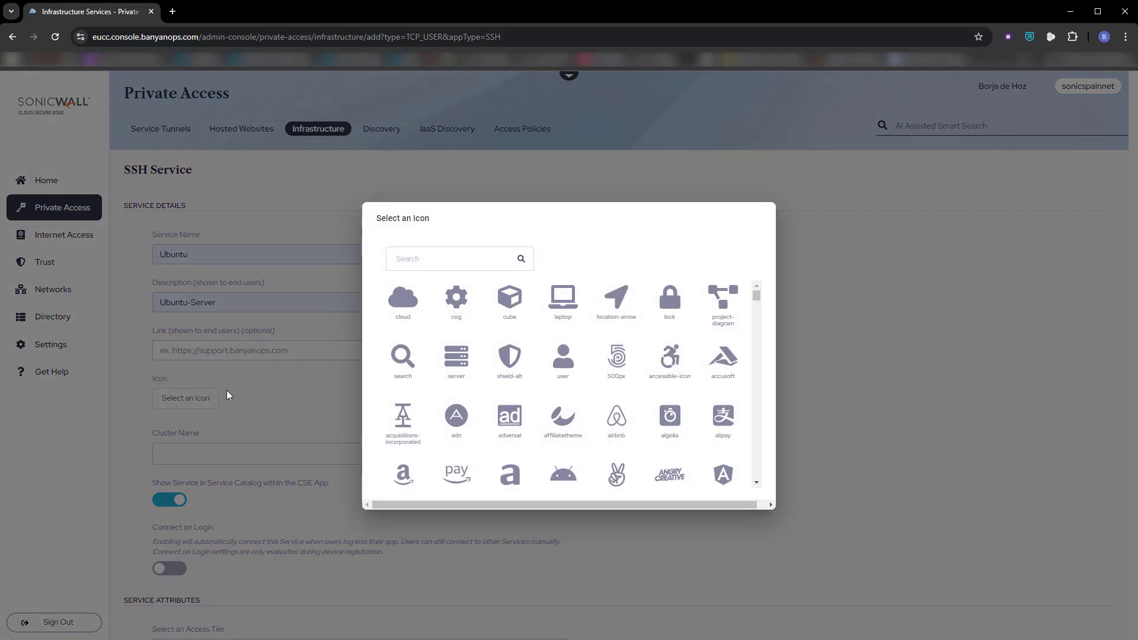
left_click(456, 368)
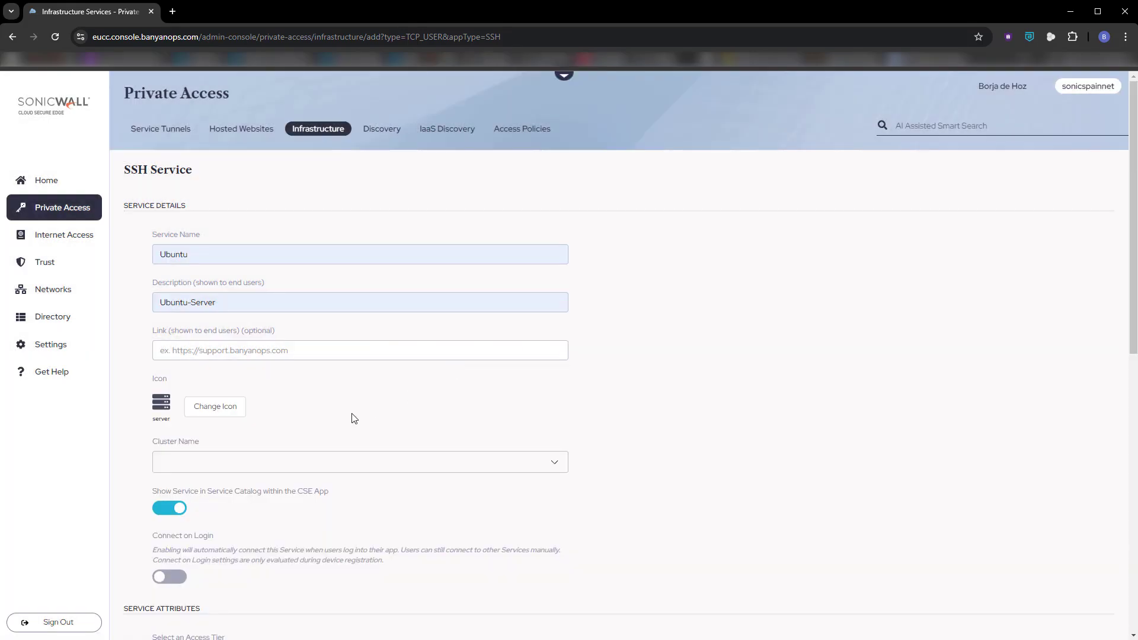
scroll(353, 417, "down", 1)
Step: Assign the global-edge cluster and set the service domain to ubuntu.sonicspain.net
left_click(272, 405)
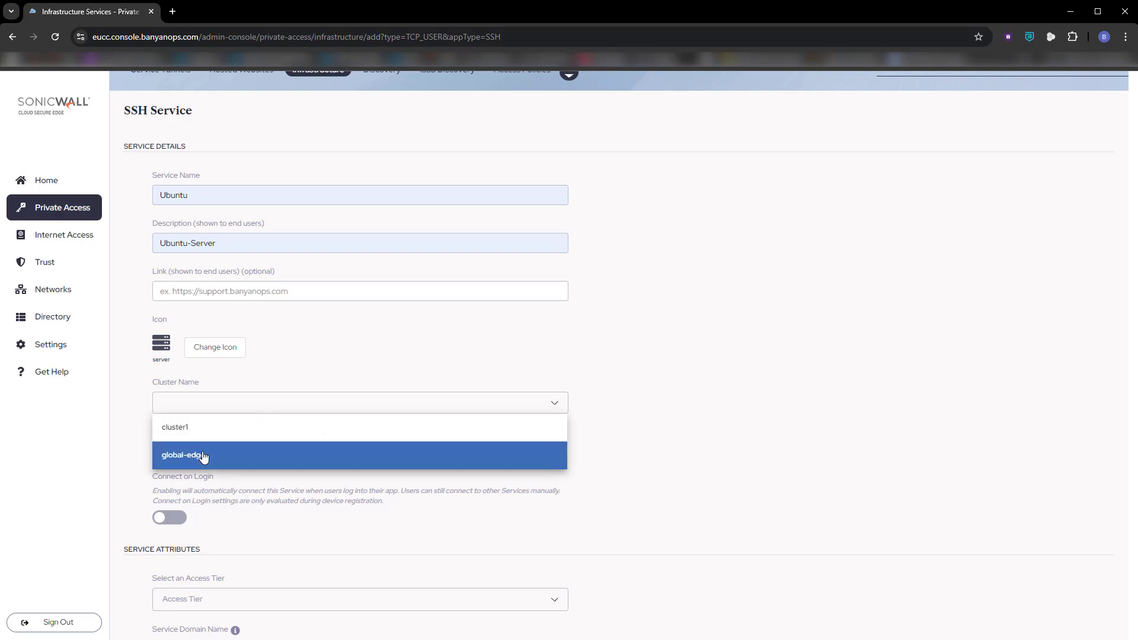
left_click(203, 458)
scroll(303, 465, "down", 3)
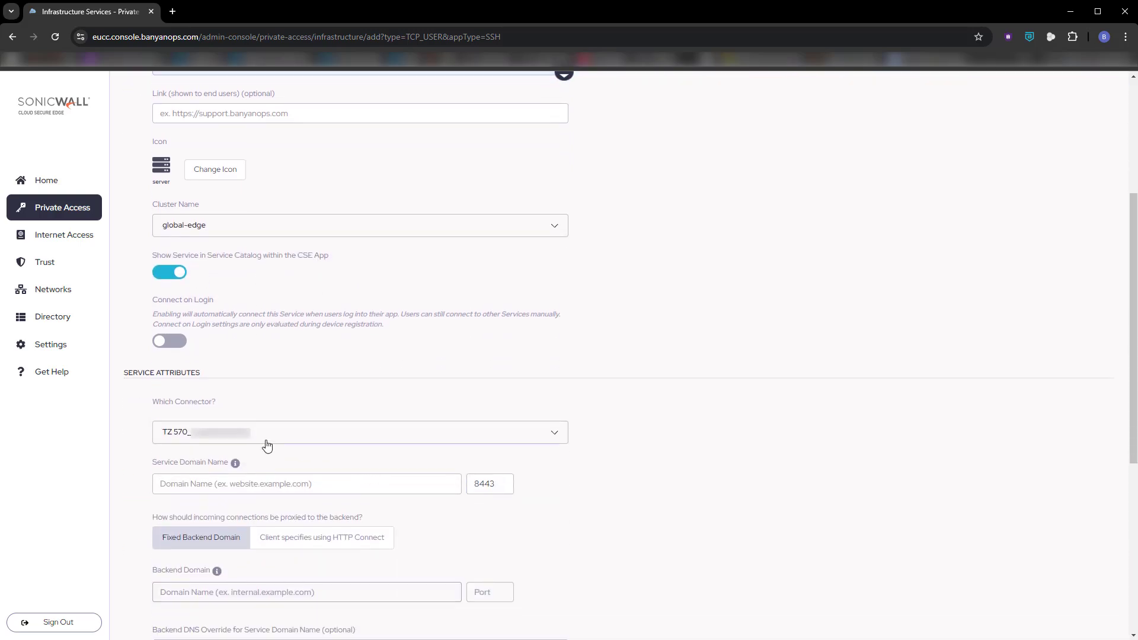
left_click(274, 482)
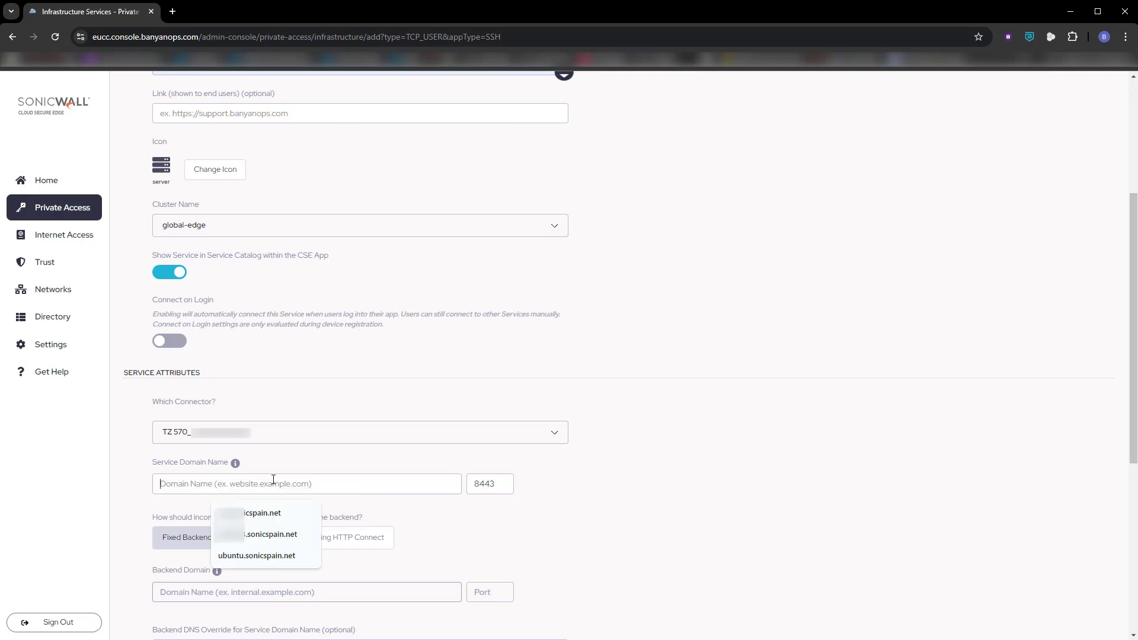
left_click(288, 558)
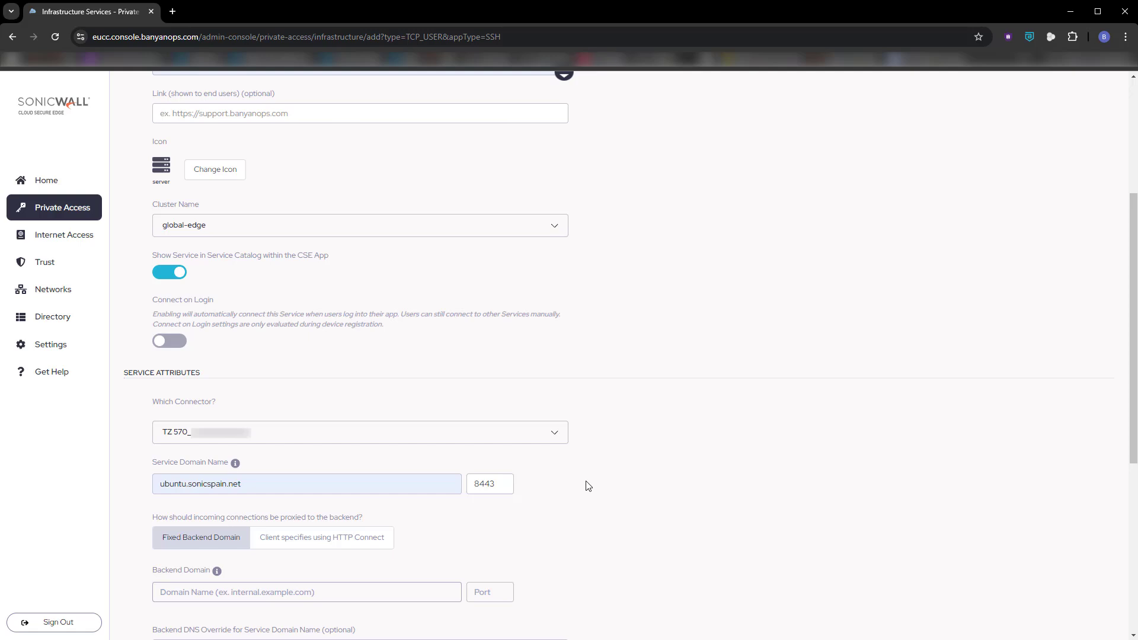
scroll(588, 486, "down", 2)
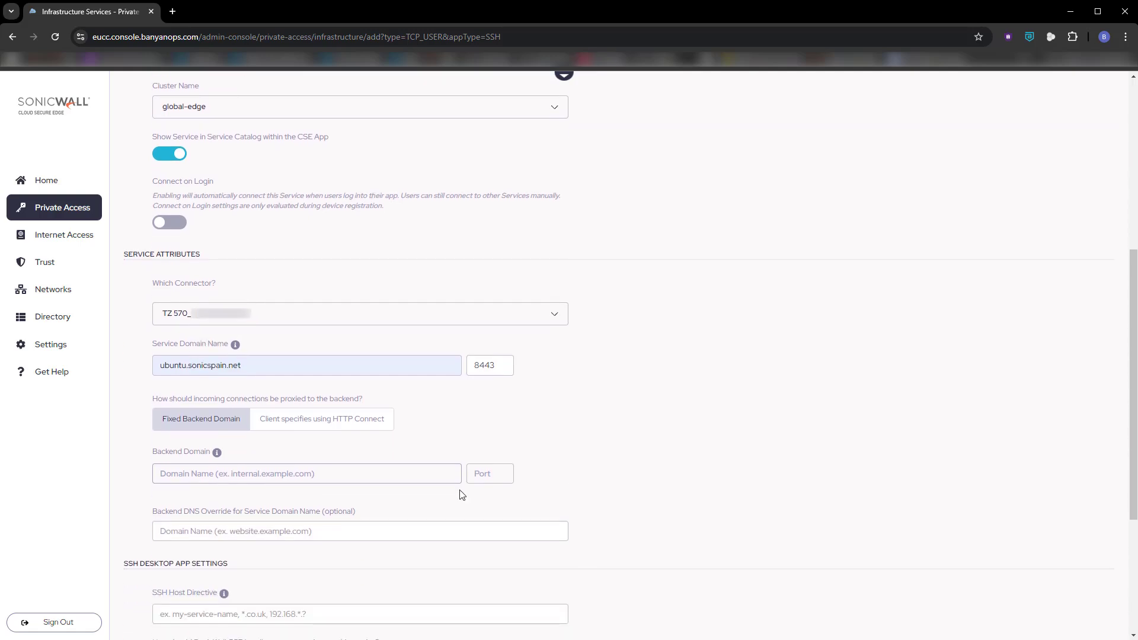
Step: Set the backend address to 172.16.254.1 and the backend port to 22
left_click(378, 478)
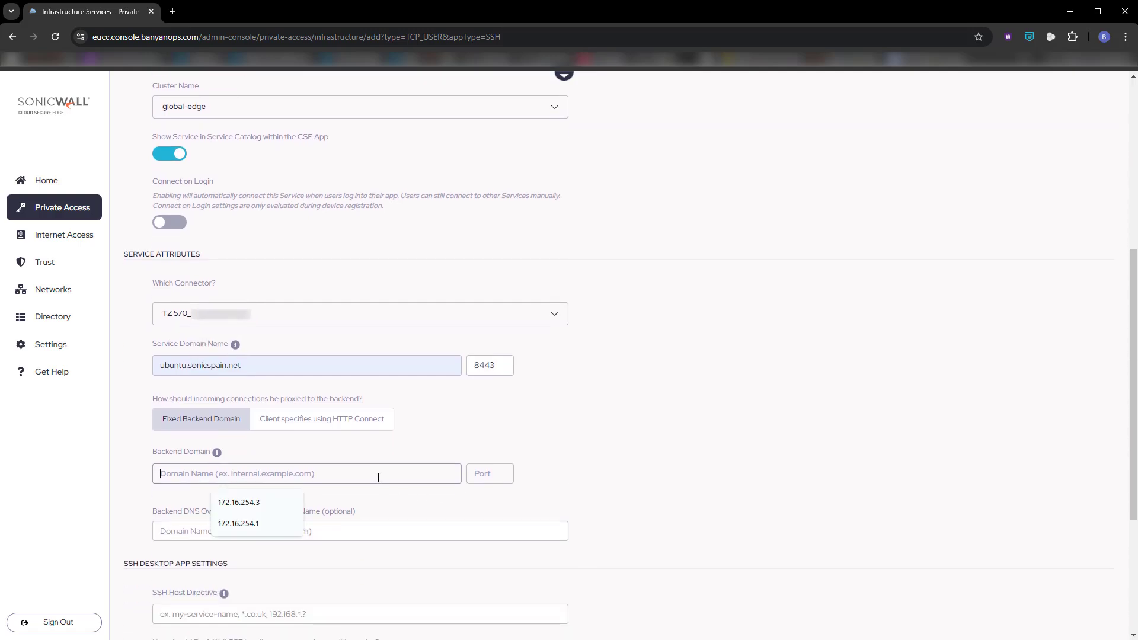
left_click(256, 524)
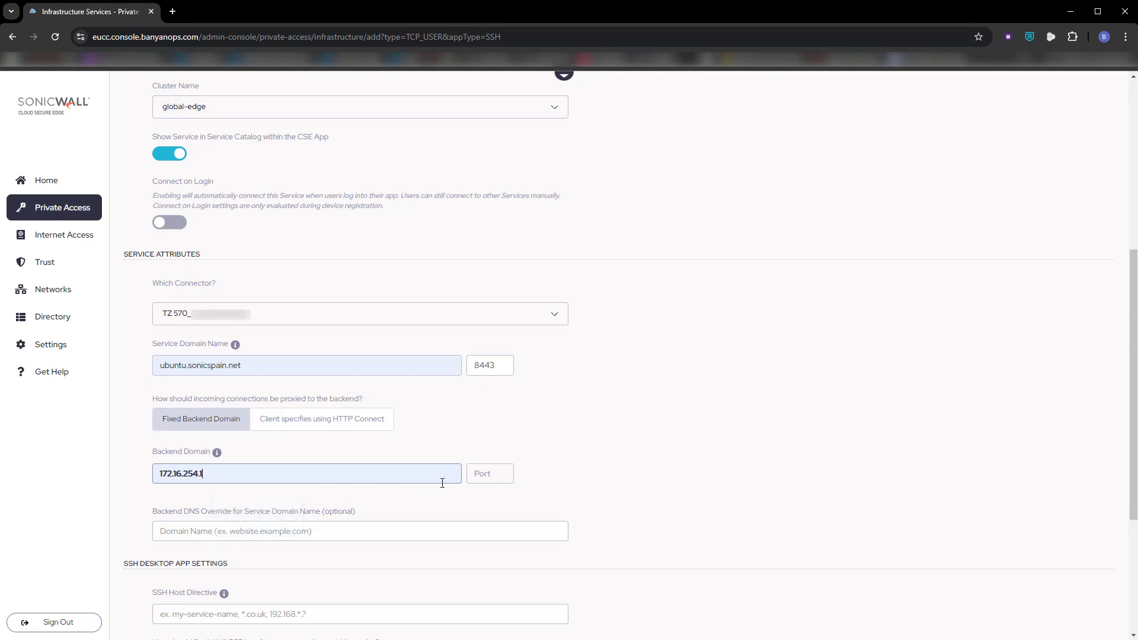
left_click(475, 474)
left_click(505, 504)
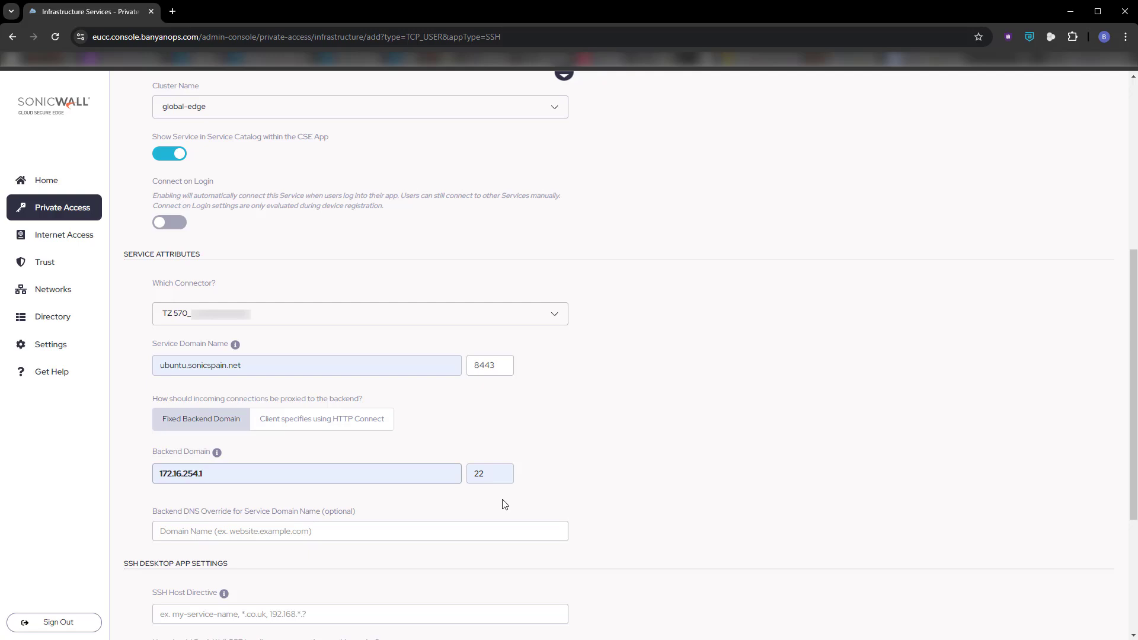
Step: Attach the HighAndMediumTrustedDevices-Infra policy in enforcing mode and register the service
scroll(504, 504, "down", 3)
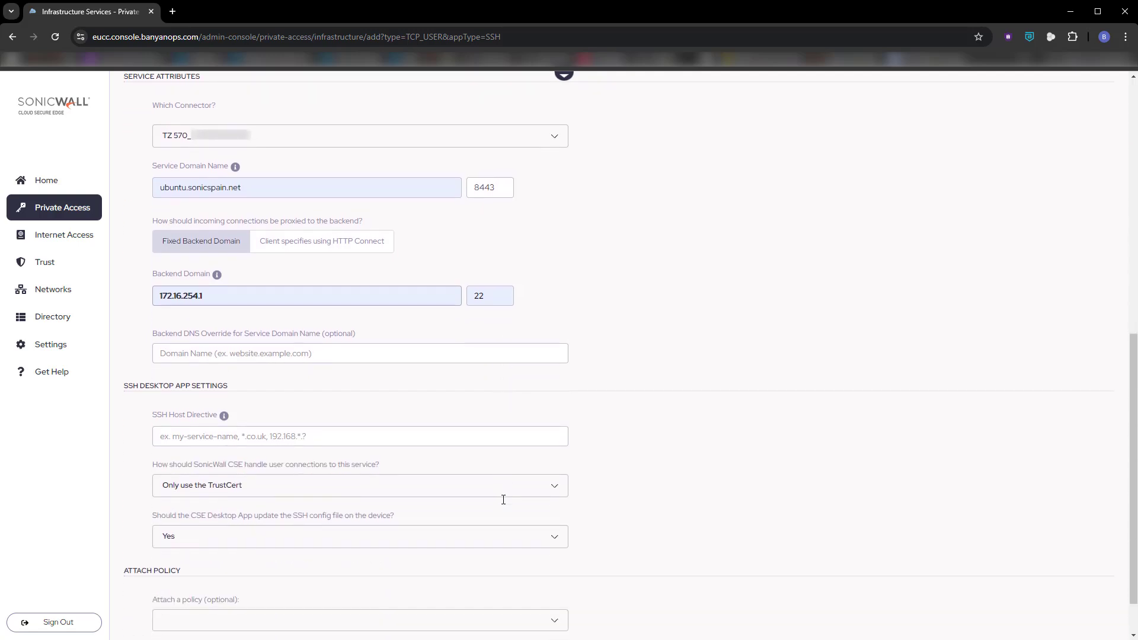
scroll(501, 502, "down", 1)
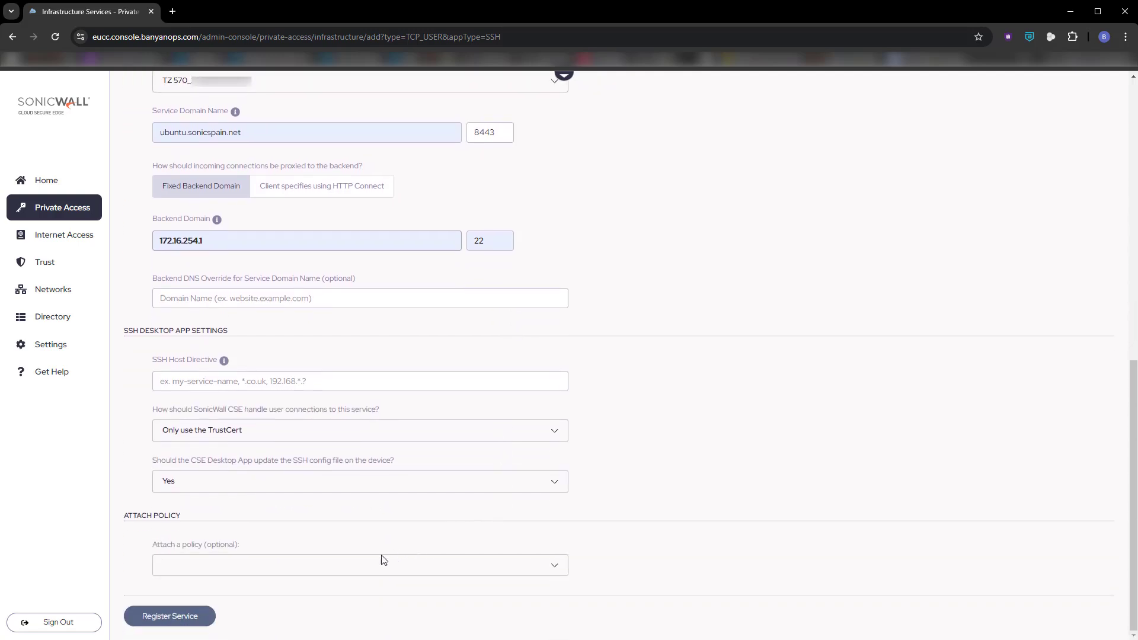
left_click(358, 565)
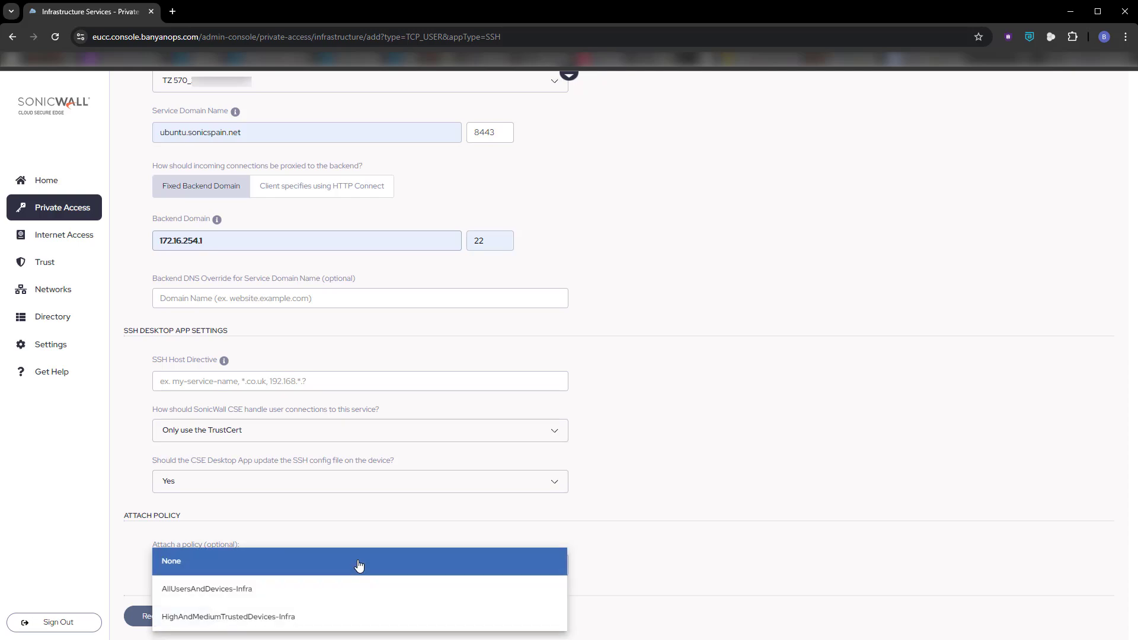
left_click(238, 620)
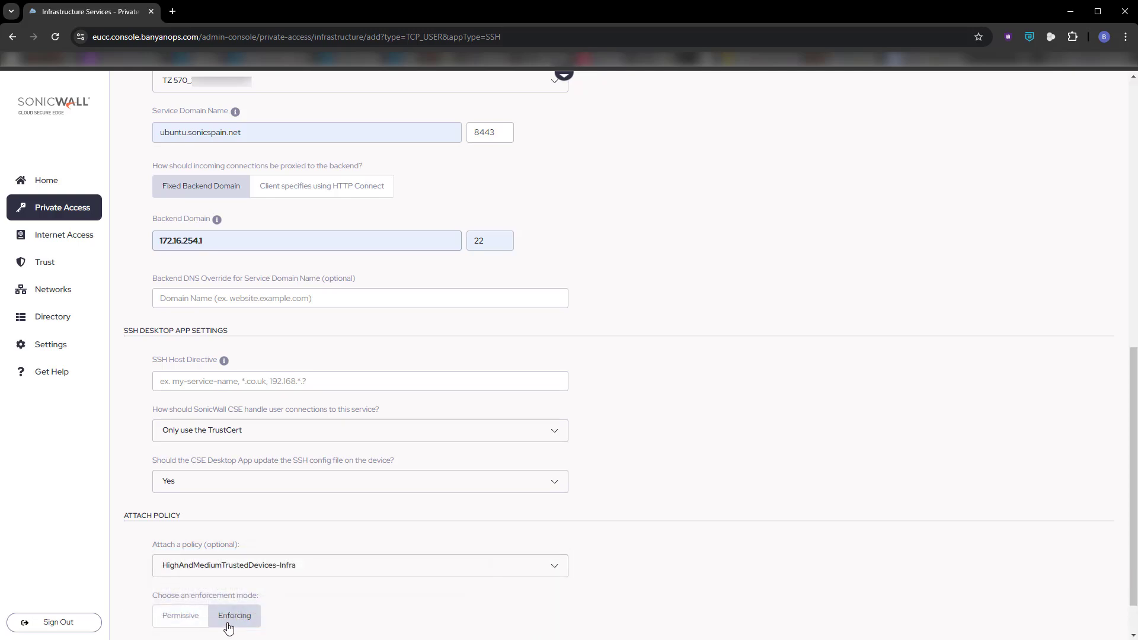
scroll(330, 602, "down", 1)
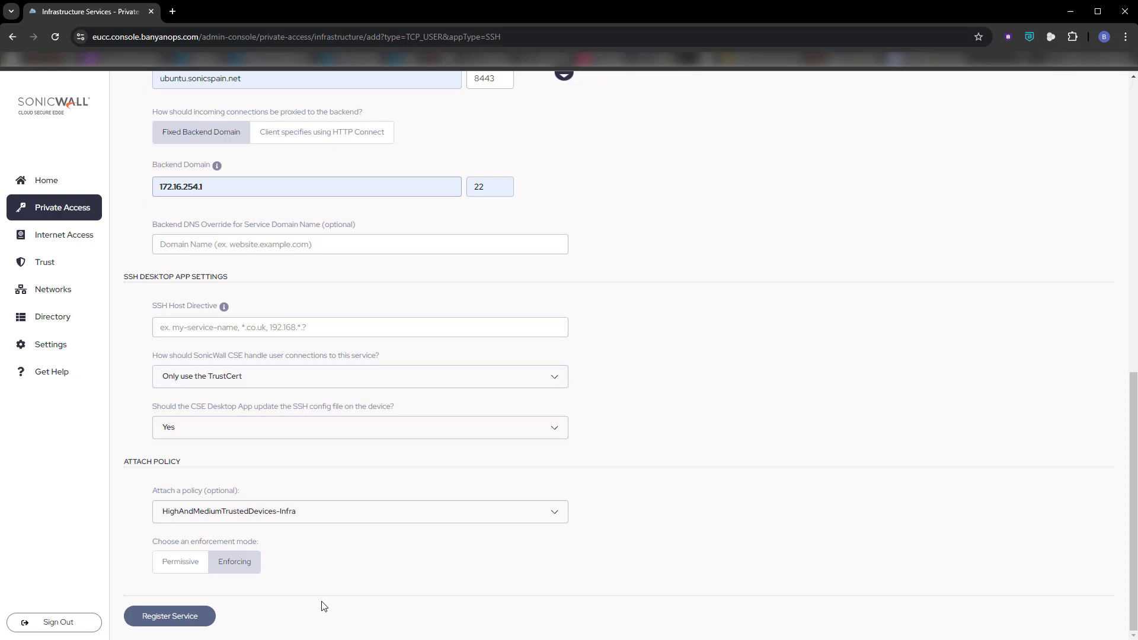
left_click(161, 618)
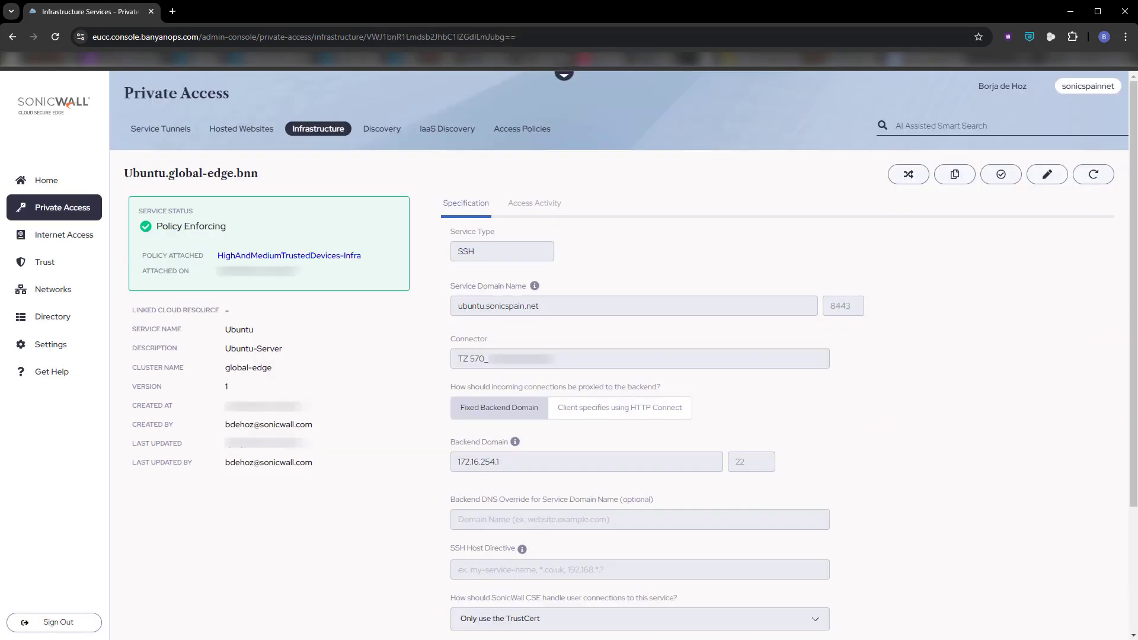
Step: Launch the CSE desktop app and sign in with the Microsoft account
left_click(189, 639)
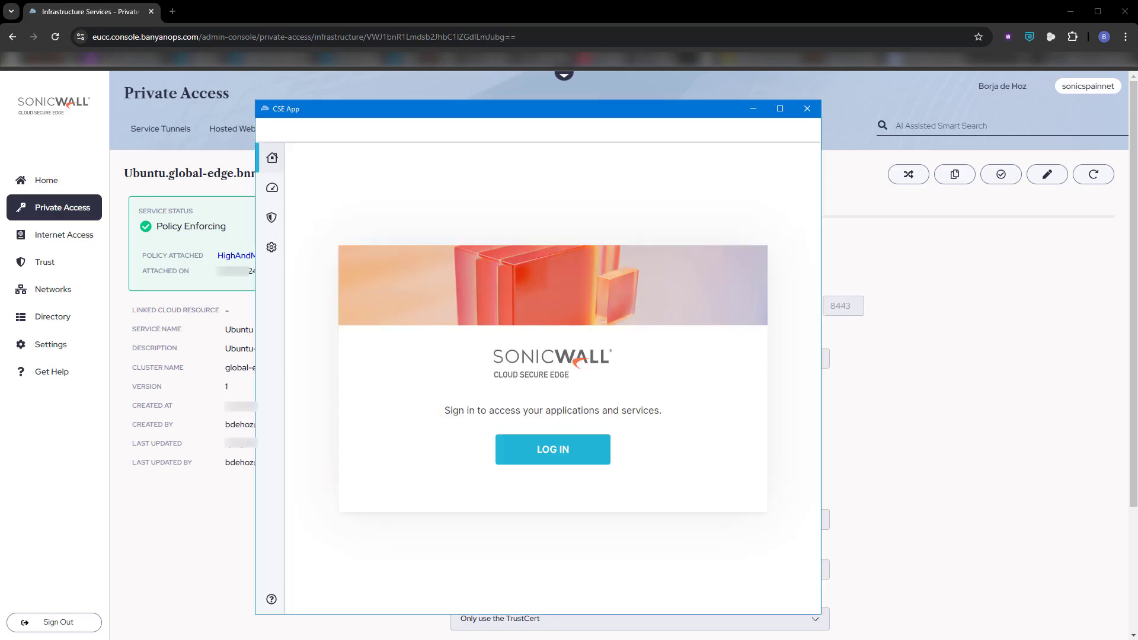
left_click(532, 452)
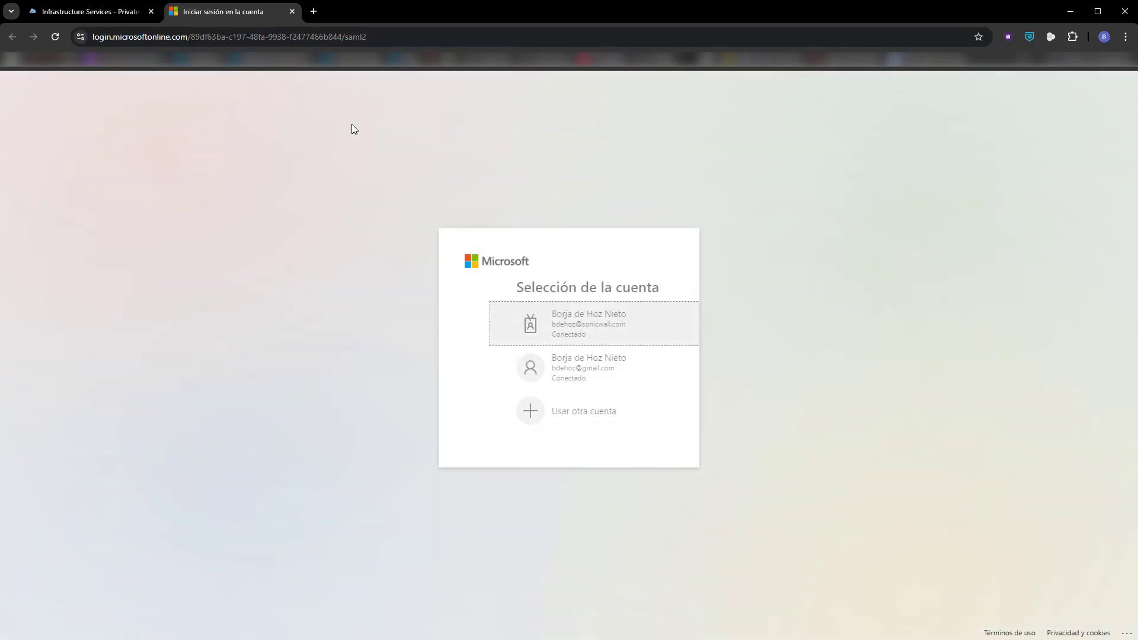
left_click(536, 378)
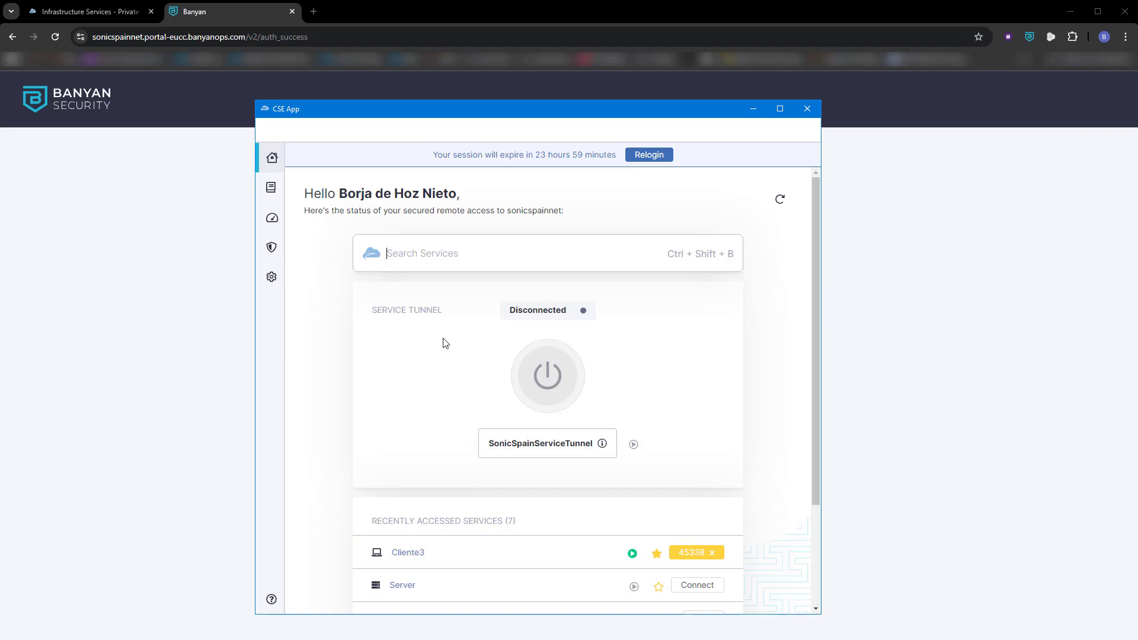
Step: Connect the Ubuntu service from the Infrastructure services catalog
left_click(273, 190)
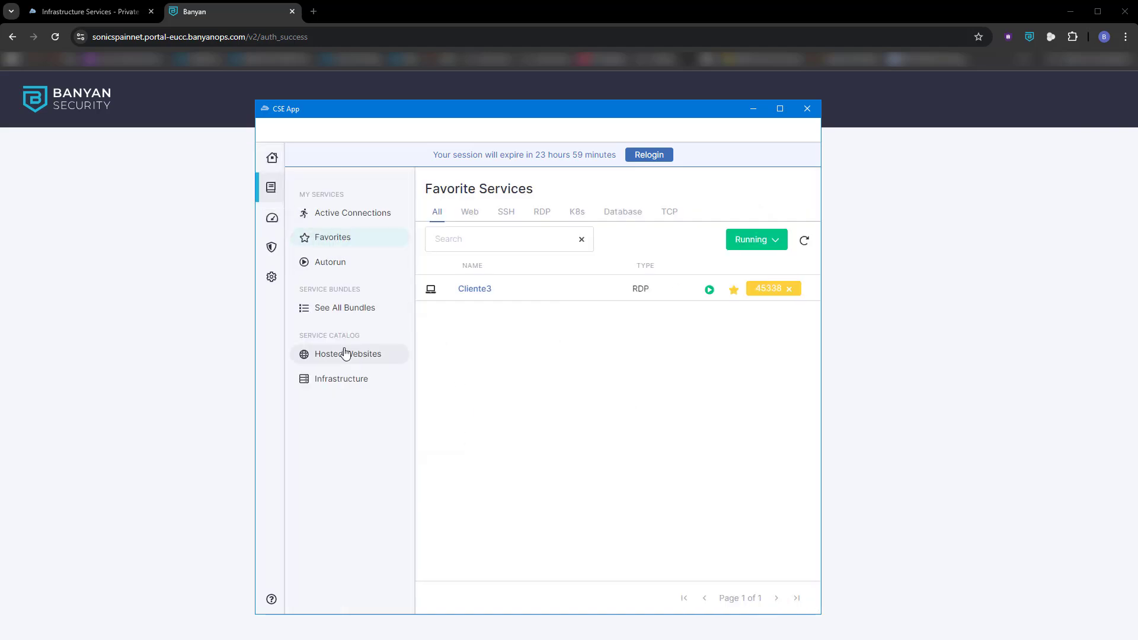
left_click(339, 380)
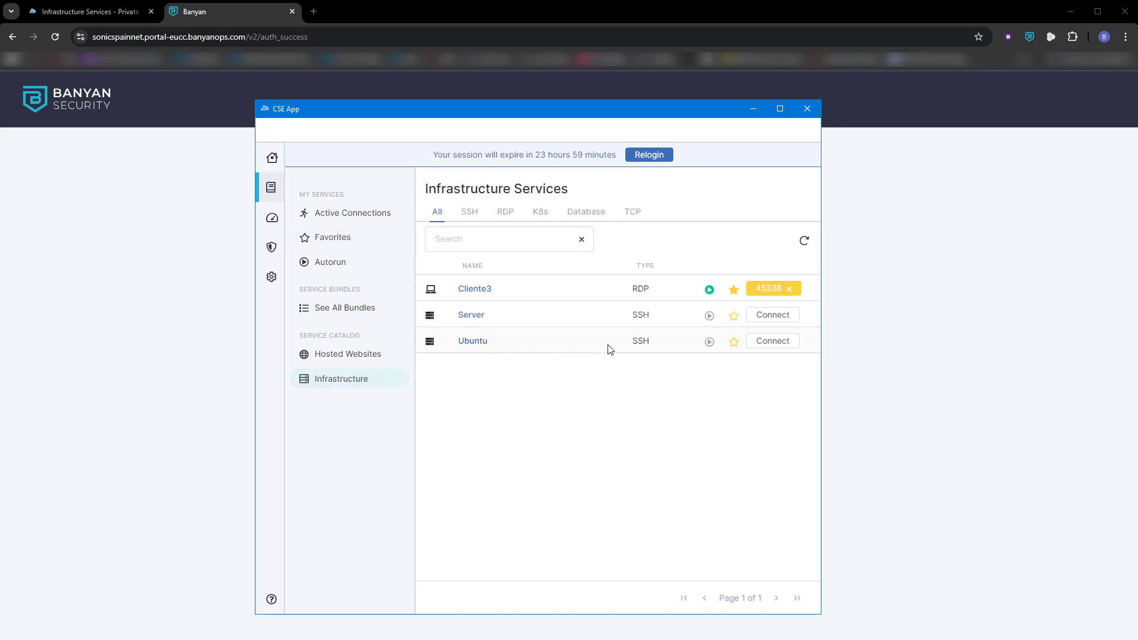
left_click(773, 342)
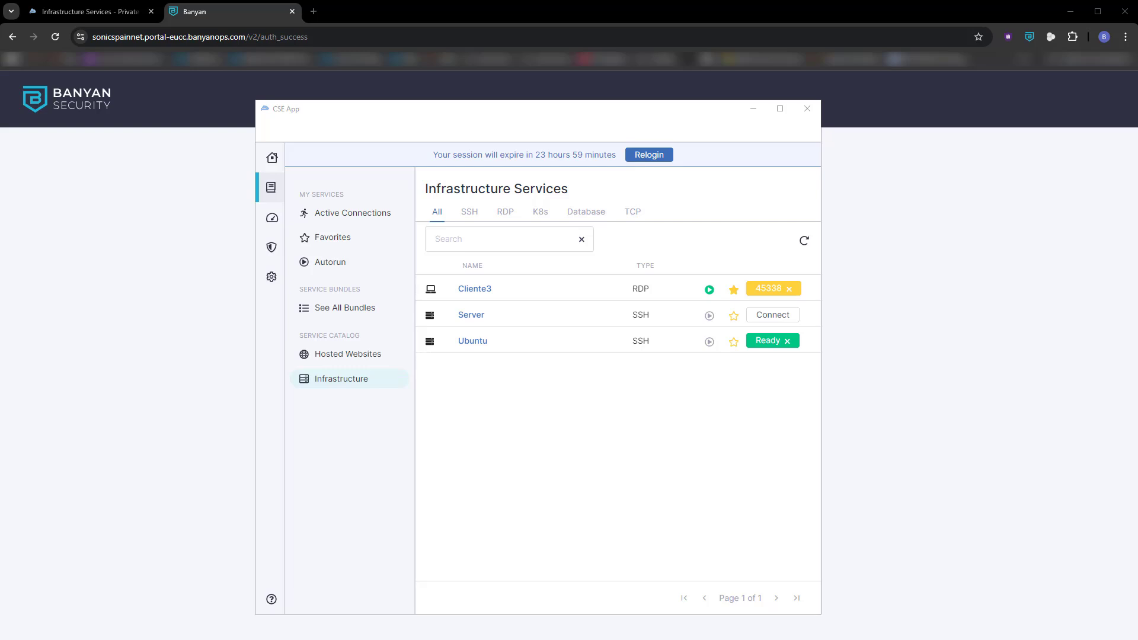
left_click(480, 343)
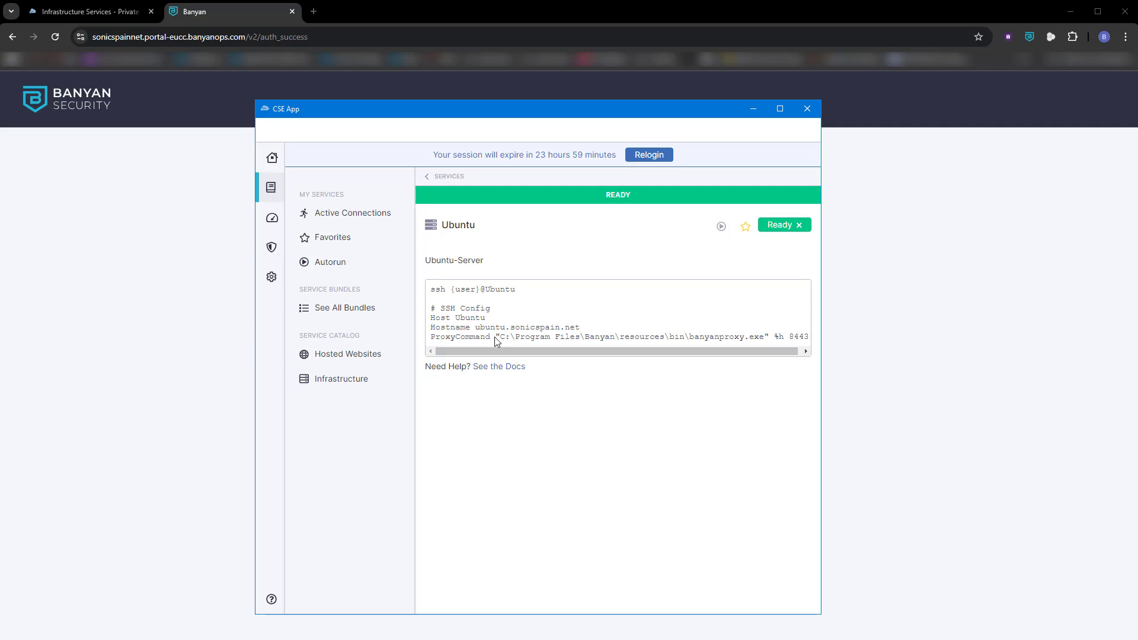
left_click_drag(528, 291, 429, 290)
key("ctrl+c")
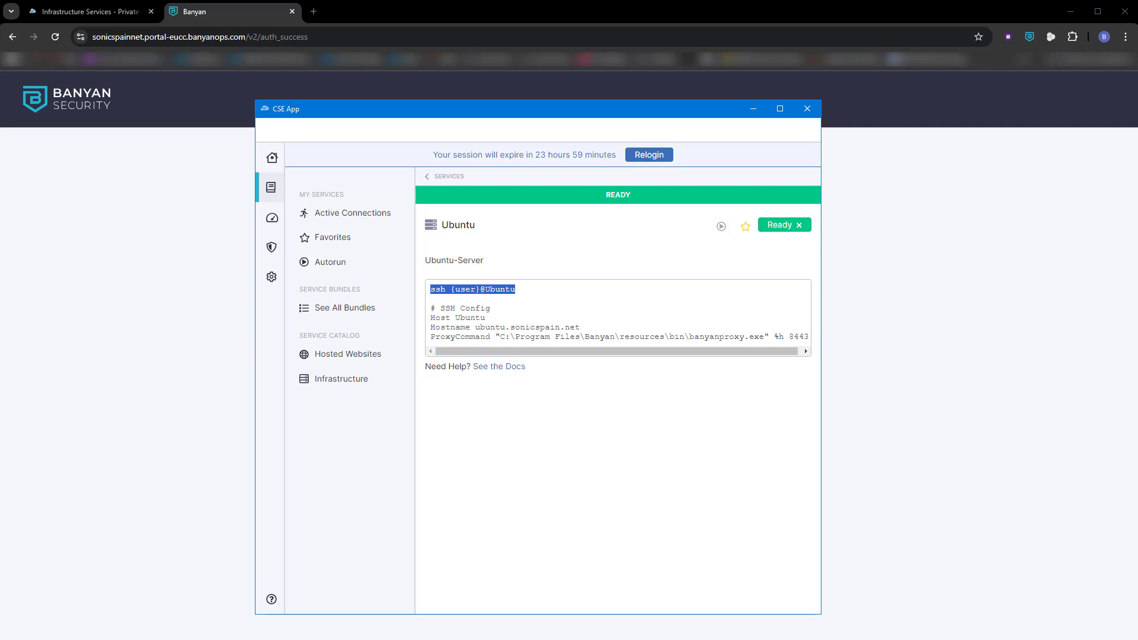
left_click_drag(0, 141, 428, 177)
Step: Paste the ssh command, replace {user} with the account username, and log in to Ubuntu
right_click(433, 256)
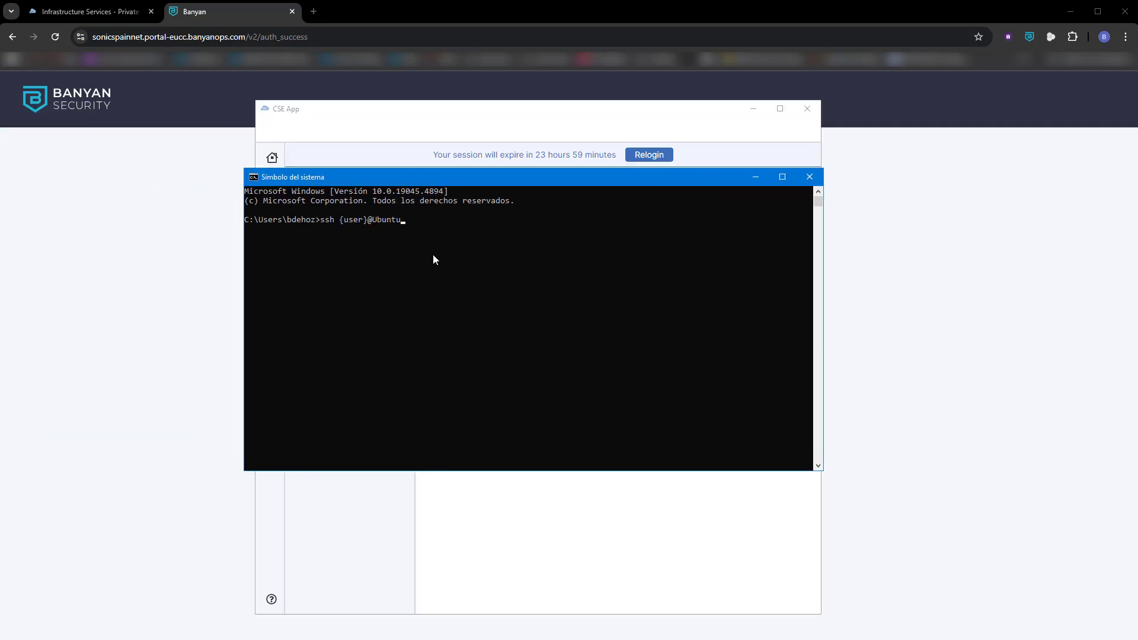
key("Left")
key("BackSpace")
key("BackSpace")
key("BackSpace")
key("BackSpace")
key("BackSpace")
key("BackSpace")
type("bdehoz")
key("Return")
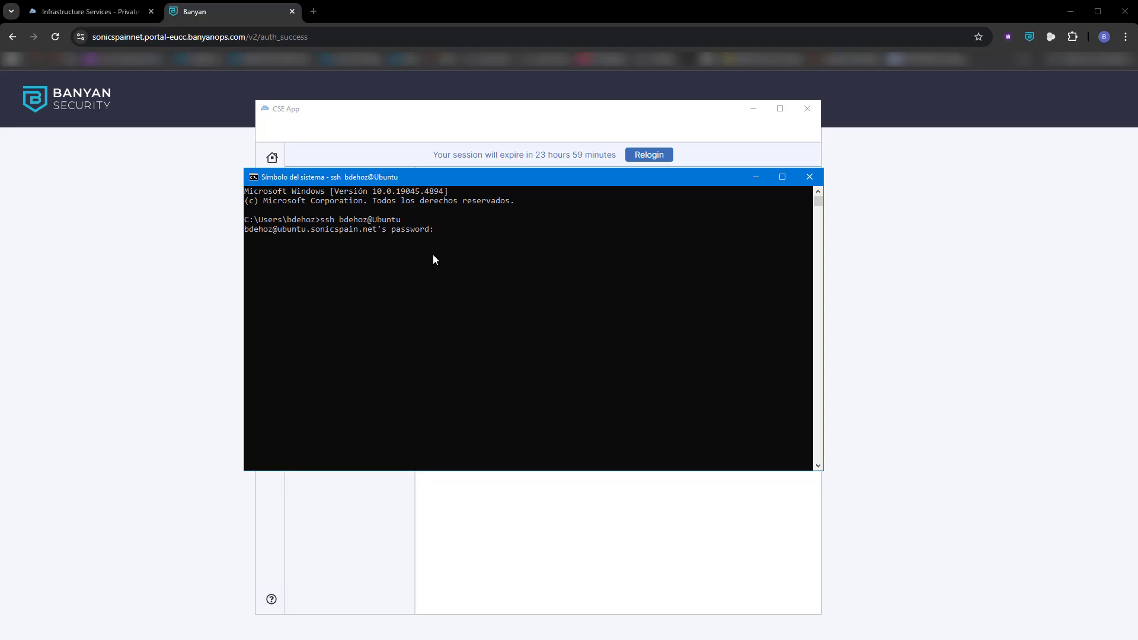
key("Return")
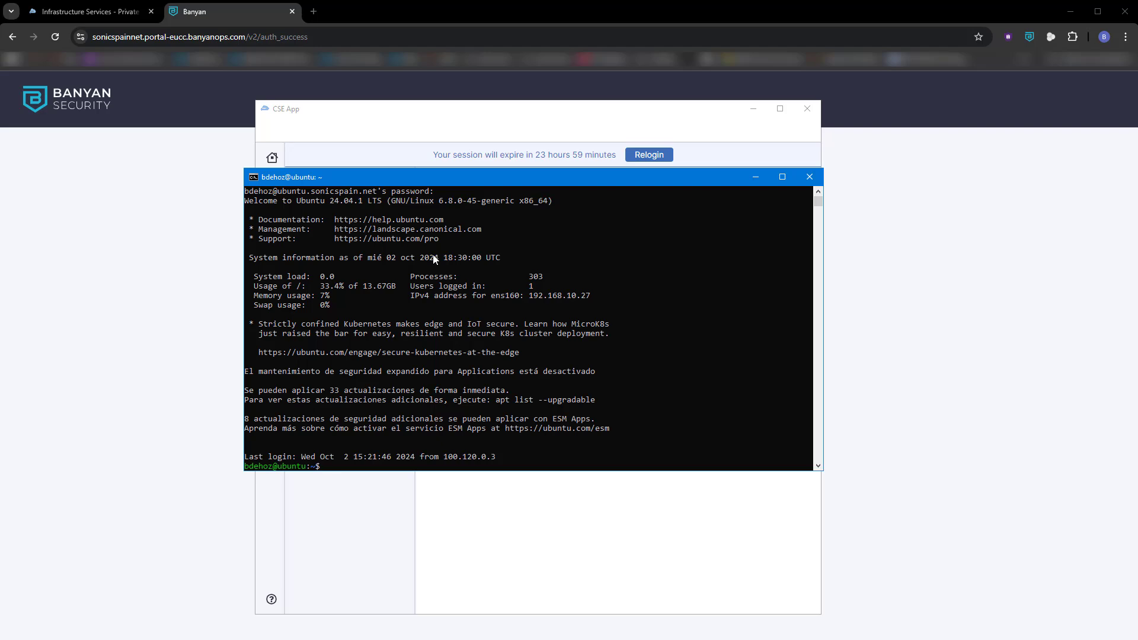
Step: Run top to view the live process list, then quit it
type("top")
key("Return")
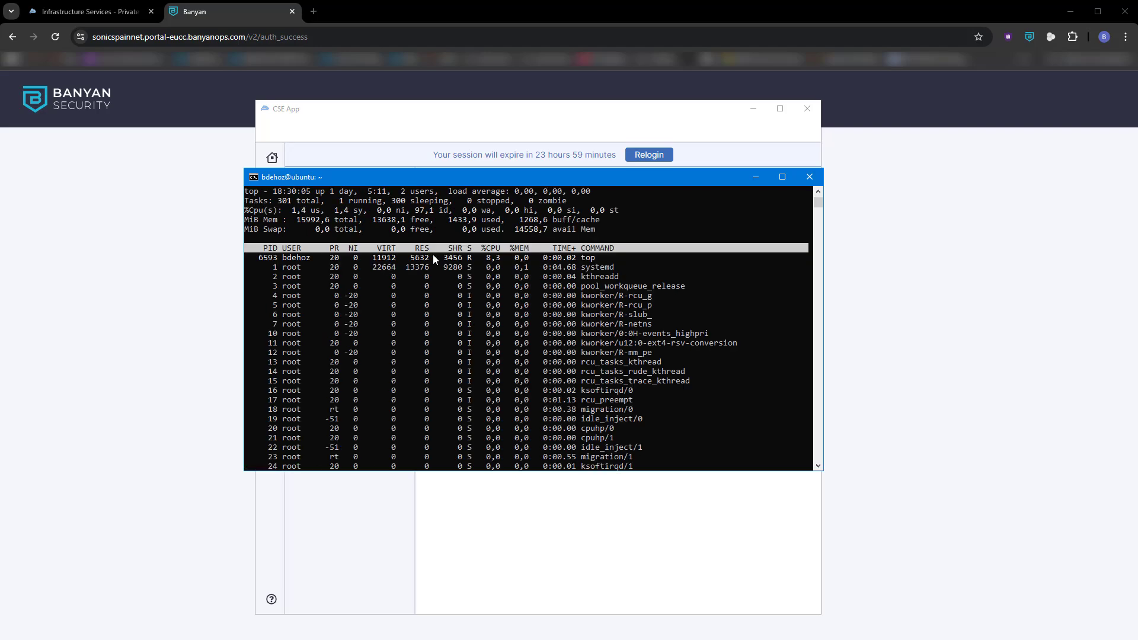
key("q")
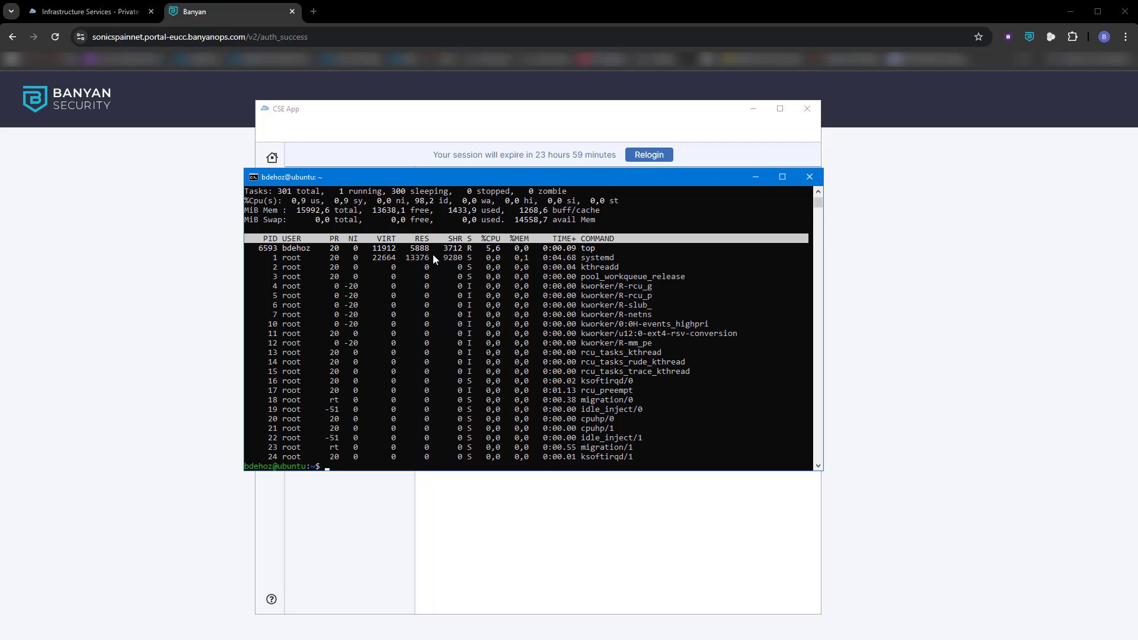
key("Return")
key("Return")
key("Return")
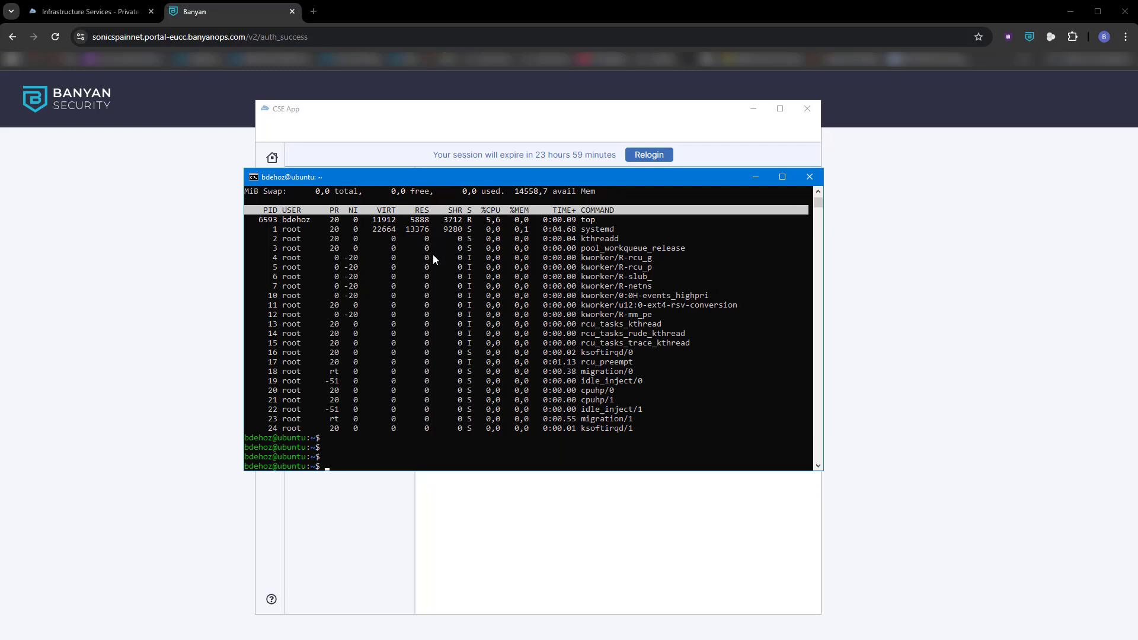
Step: Exit the SSH session and set PuTTY's host to ubuntu.sonicspain.net with port 8443
type("exit")
key("Return")
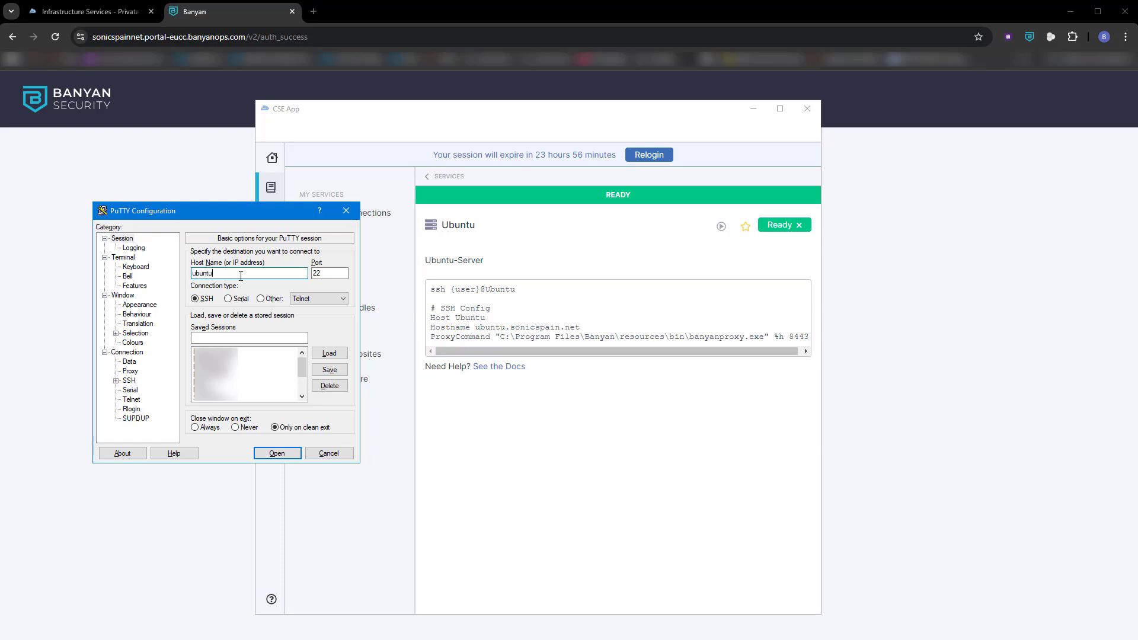
type(".sonicspain.net")
key("Tab")
type("8443")
Step: Check the domain ubuntu.sonicspain.net and port 8443 against the admin console's service page
left_click(85, 13)
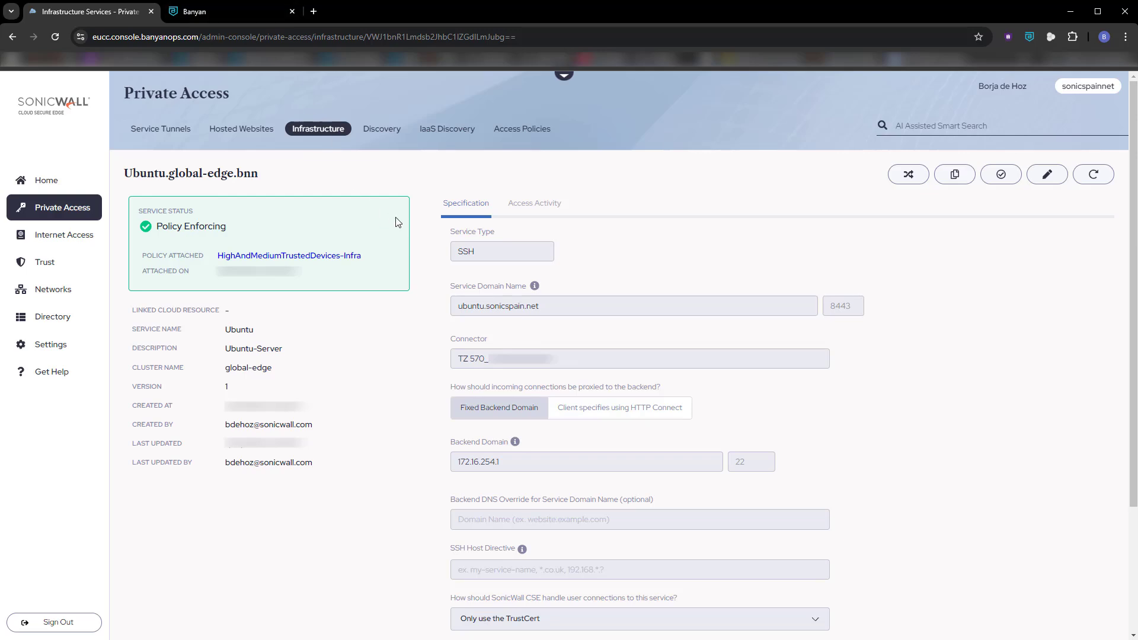
left_click_drag(549, 304, 446, 311)
left_click_drag(854, 307, 821, 304)
key("alt+Tab")
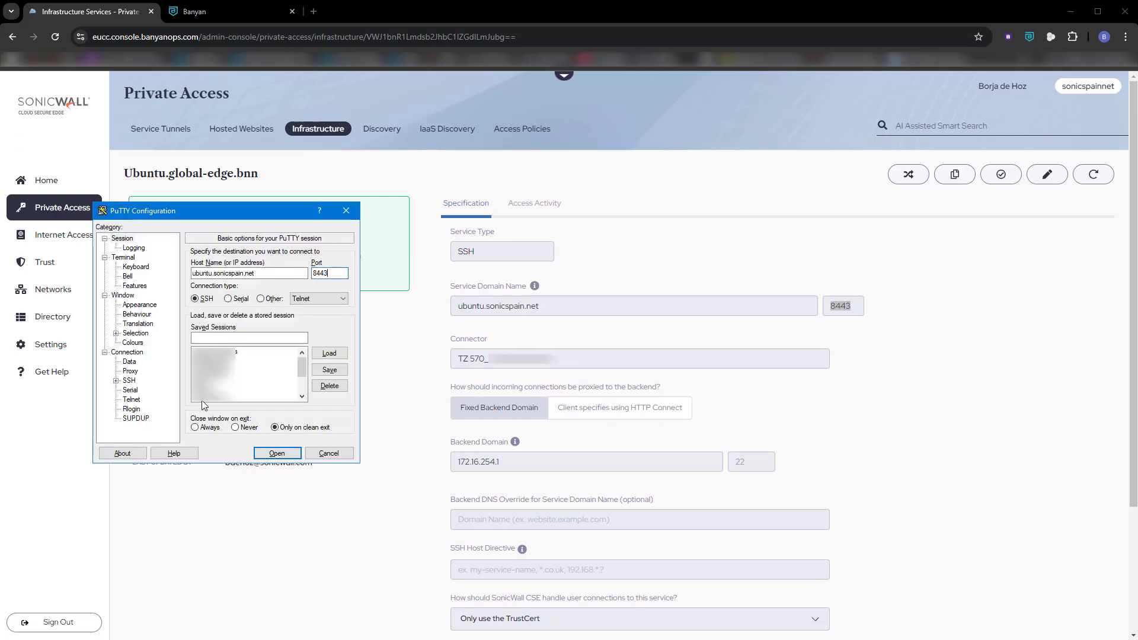
Step: Save the connection as PuTTY session A_Ubuntu
left_click(249, 341)
type("A")
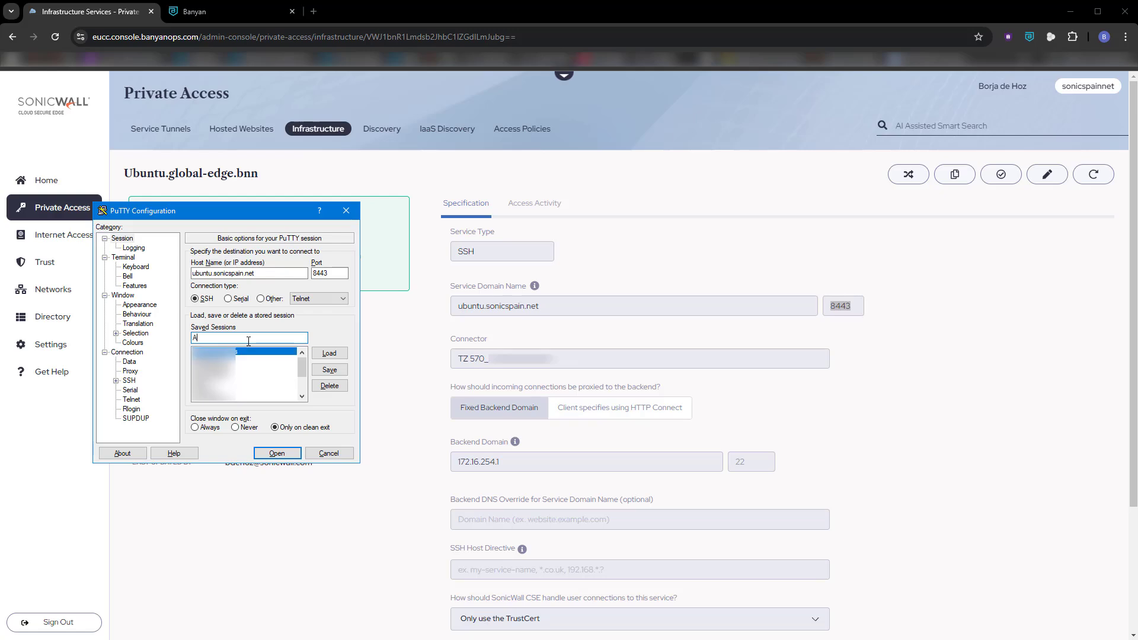
type("_Ubuntu")
left_click(330, 370)
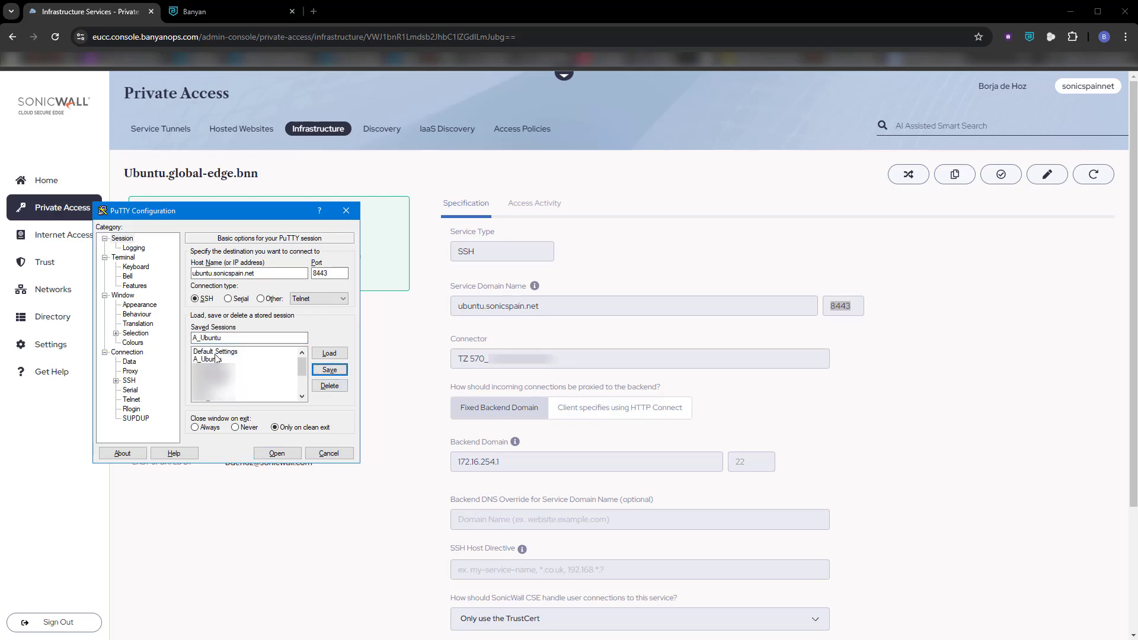
Step: Set the proxy to Local command 'banyanproxy.exe %host 8443' and save it into A_Ubuntu
left_click(130, 372)
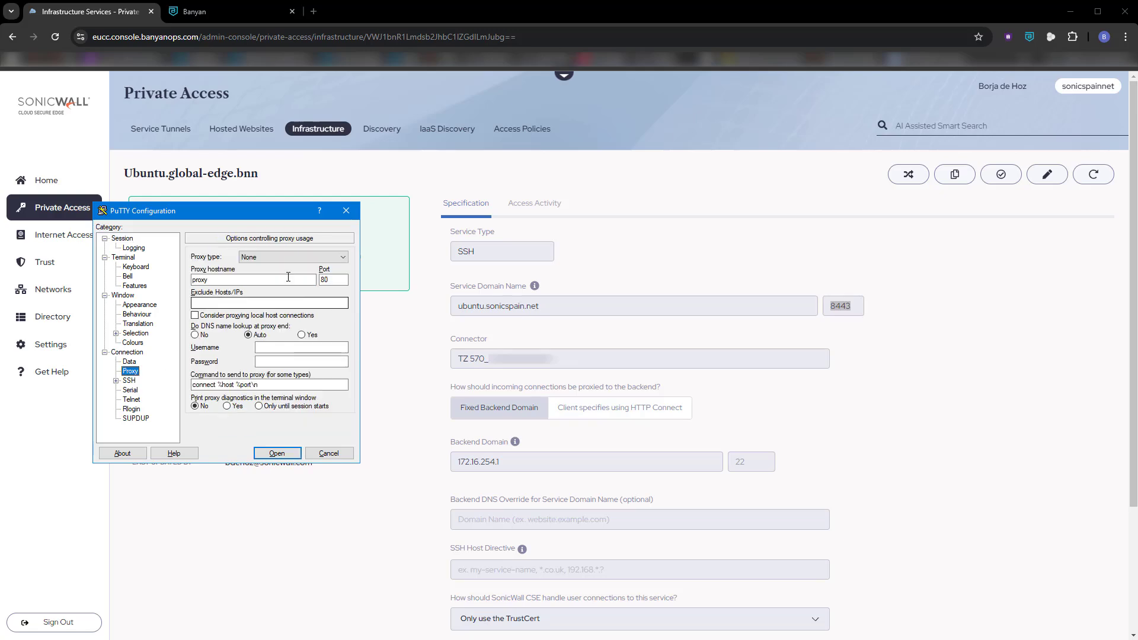
left_click(346, 259)
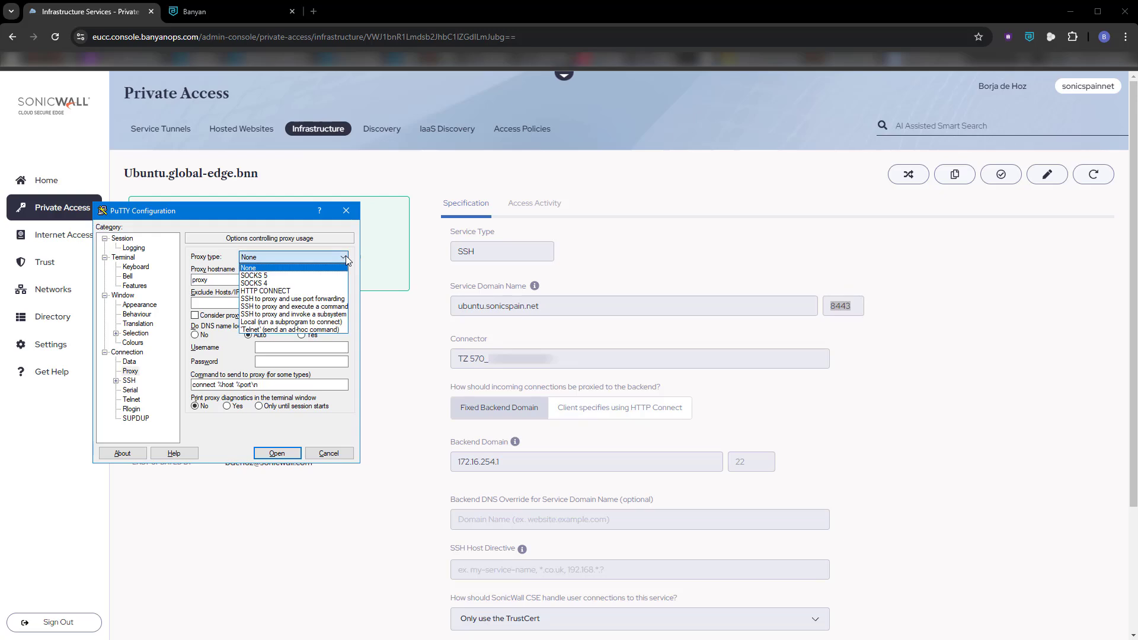
left_click(300, 324)
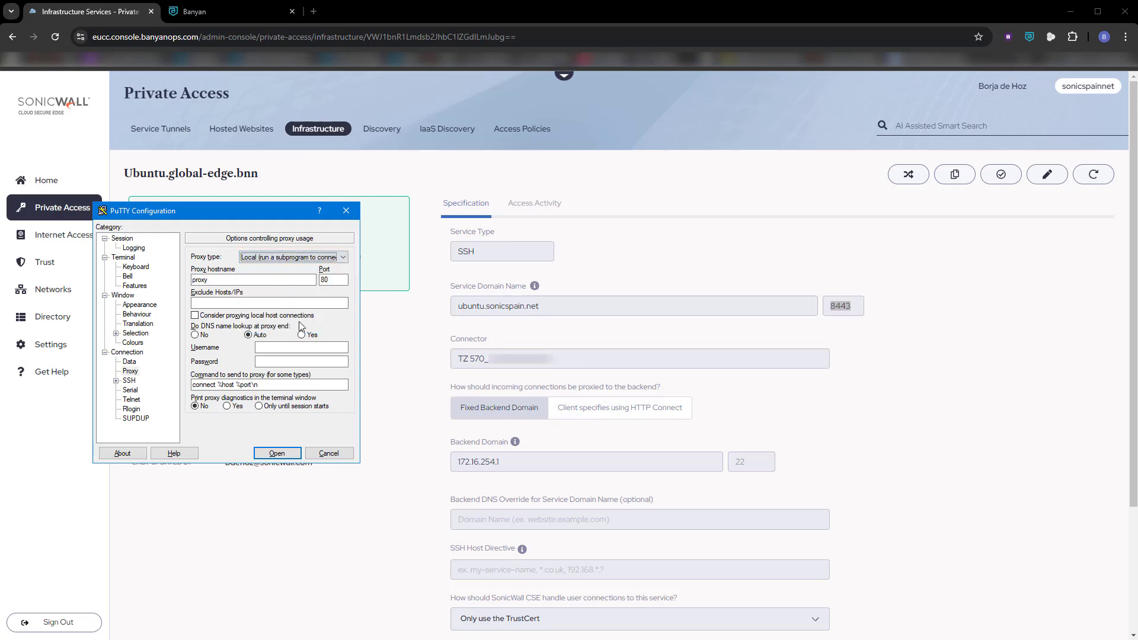
key("Tab")
key("Tab")
key("Tab")
key("Tab")
key("Tab")
key("Tab")
key("Tab")
key("Tab")
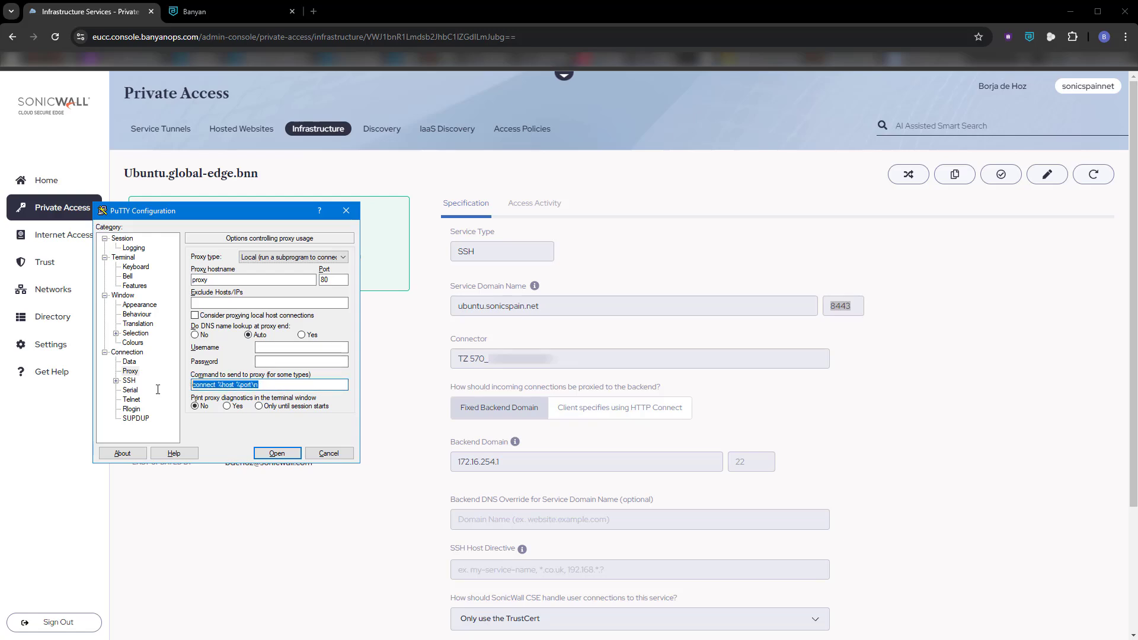
type("banyanpro")
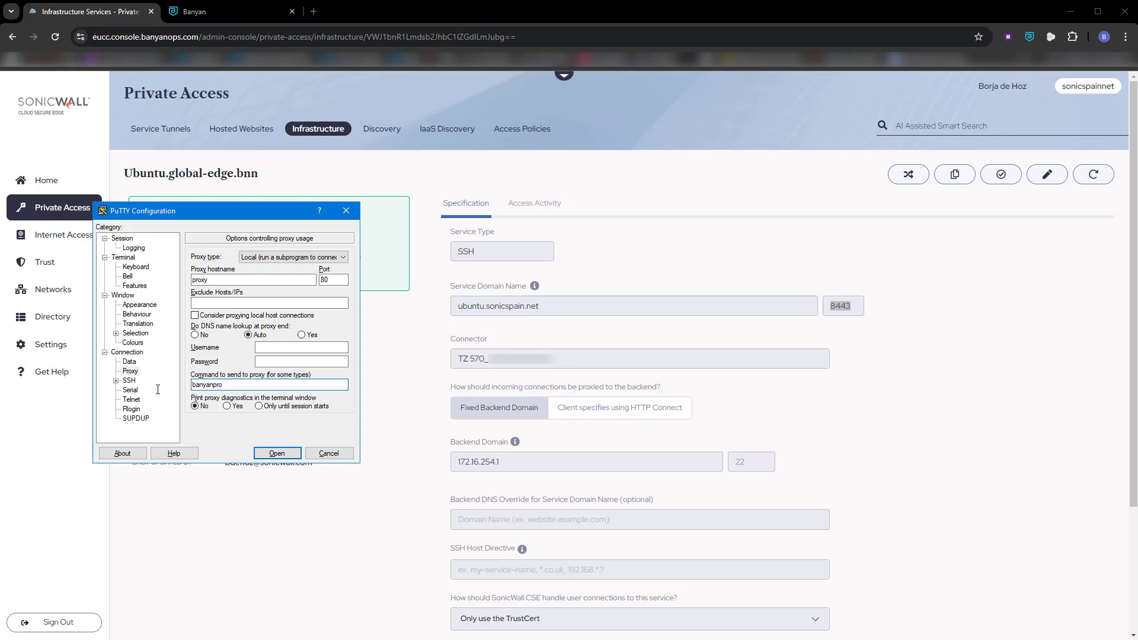
type("xy.exe %host 8443")
left_click(123, 239)
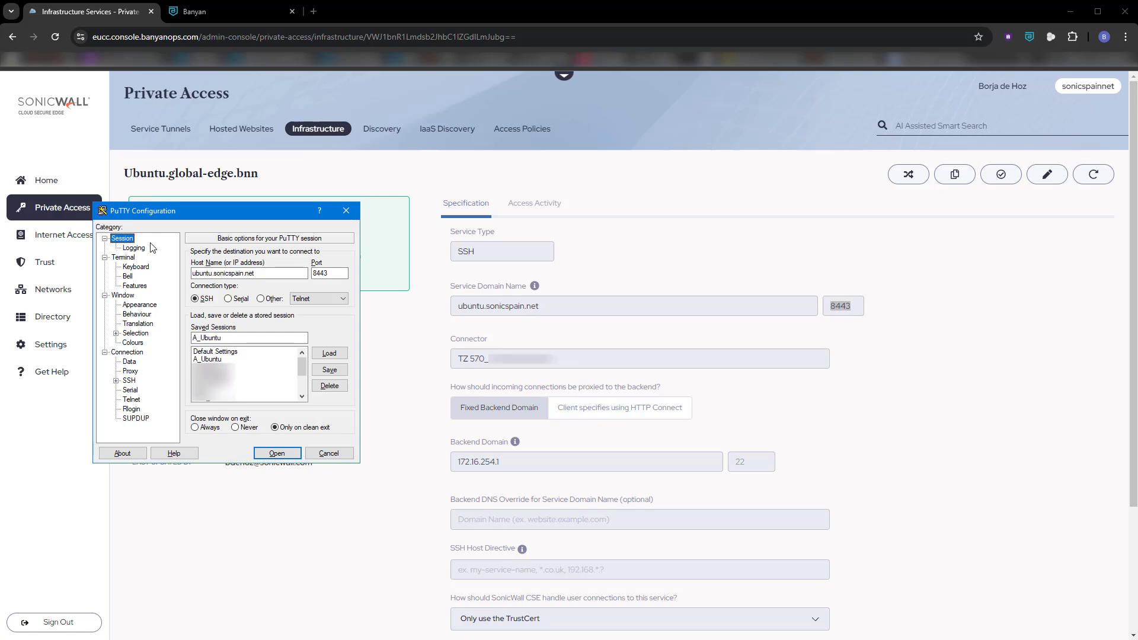
left_click(329, 371)
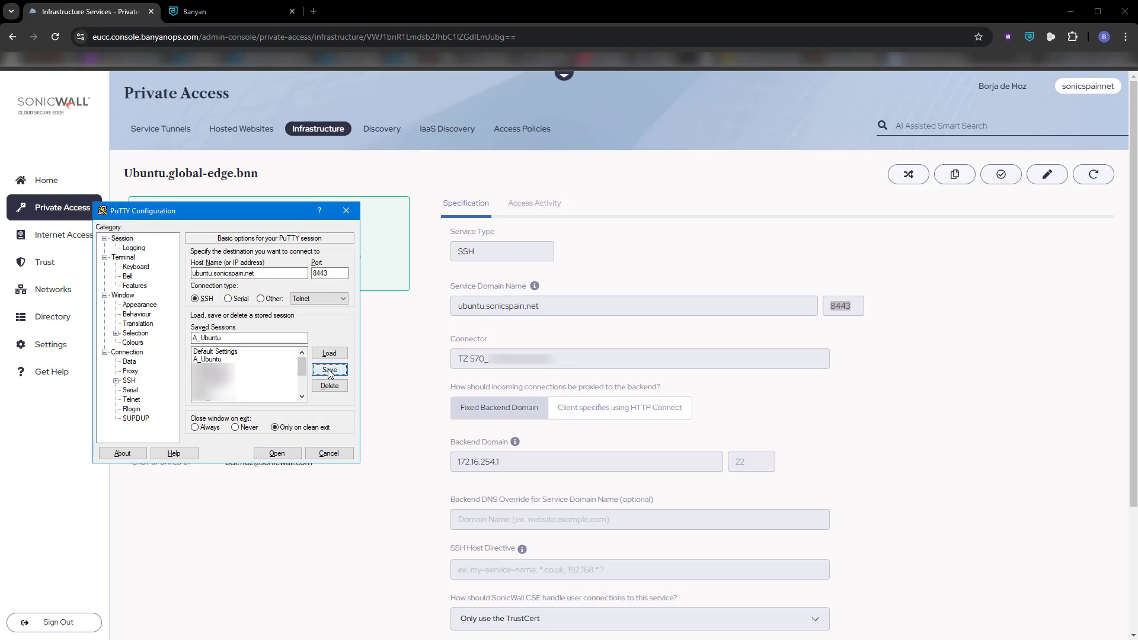
Step: Try opening the A_Ubuntu connection and dismiss the remote-closed fatal error
left_click(297, 454)
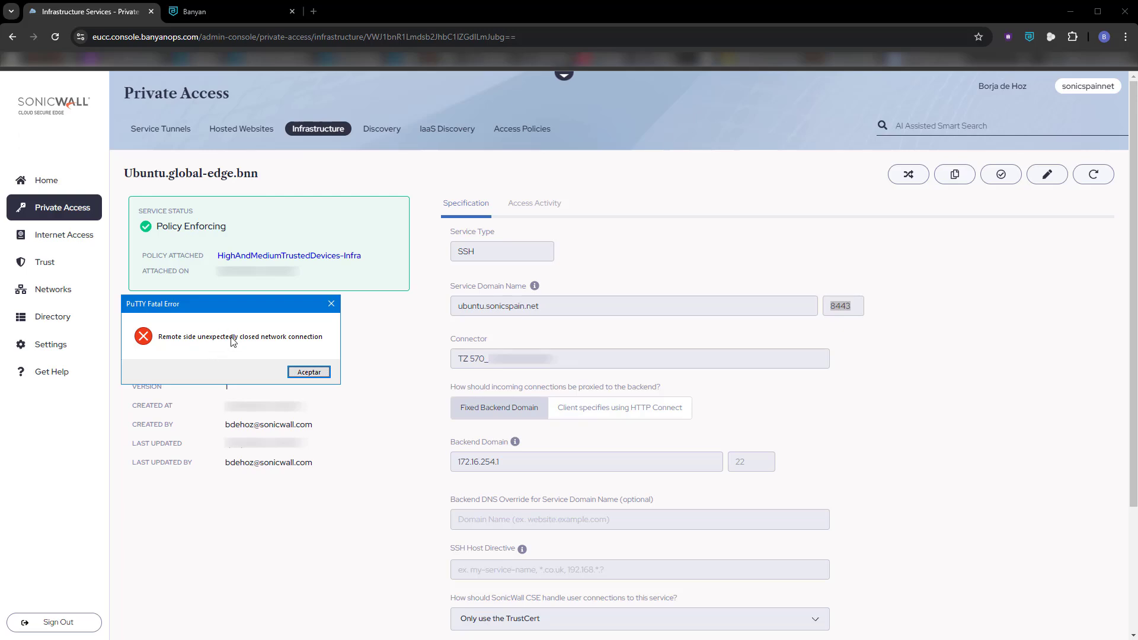
left_click(305, 372)
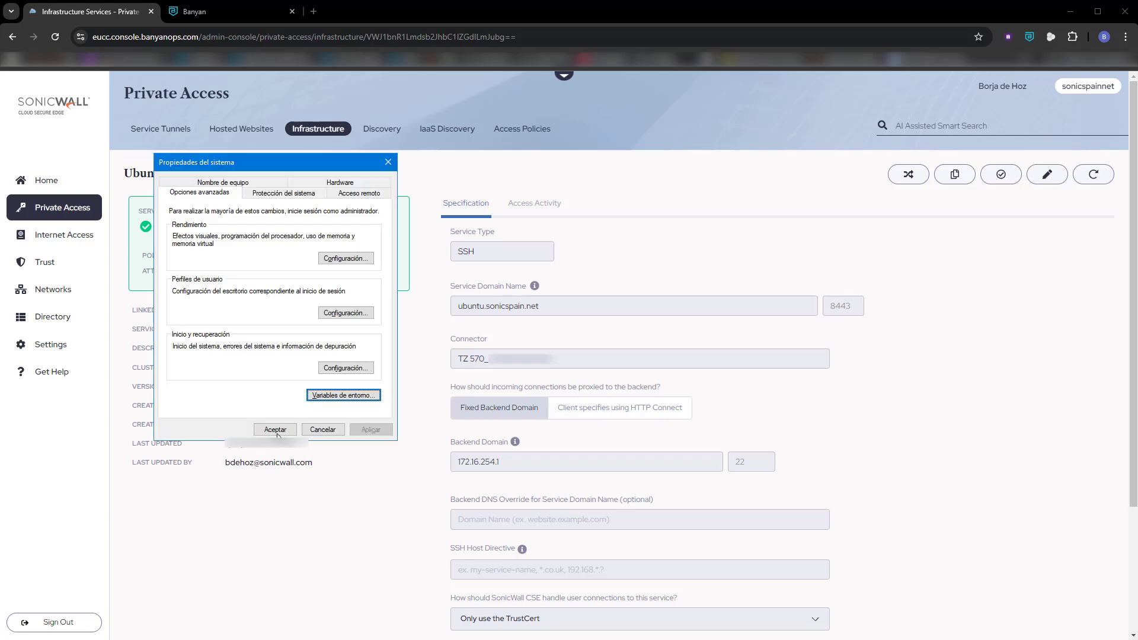
Step: Create a new user environment variable named Path
left_click(344, 396)
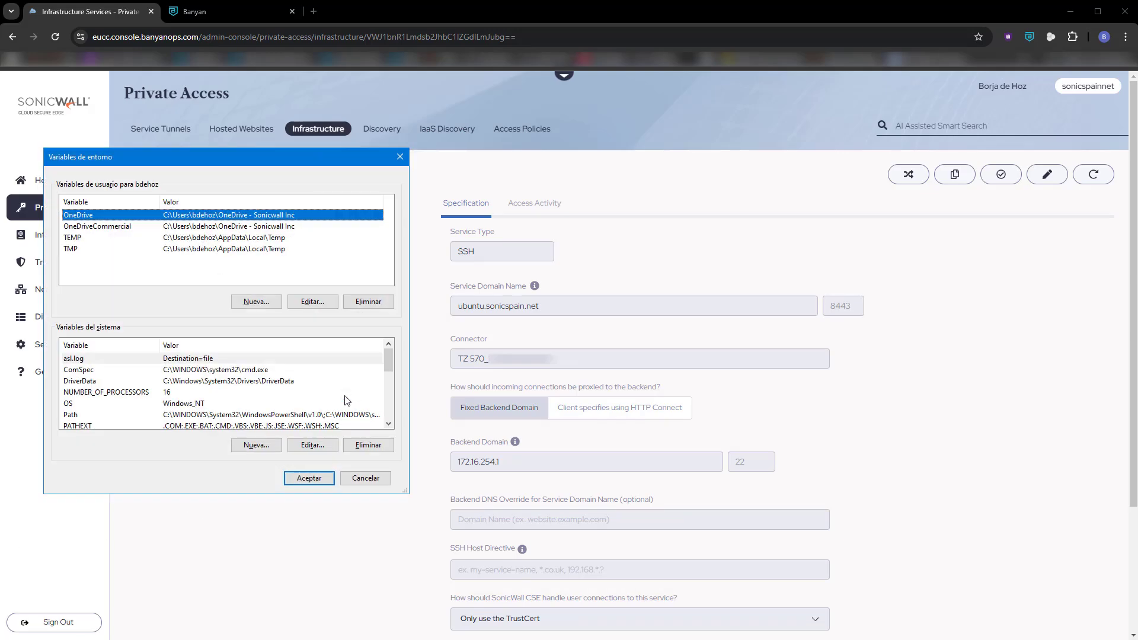
left_click(256, 302)
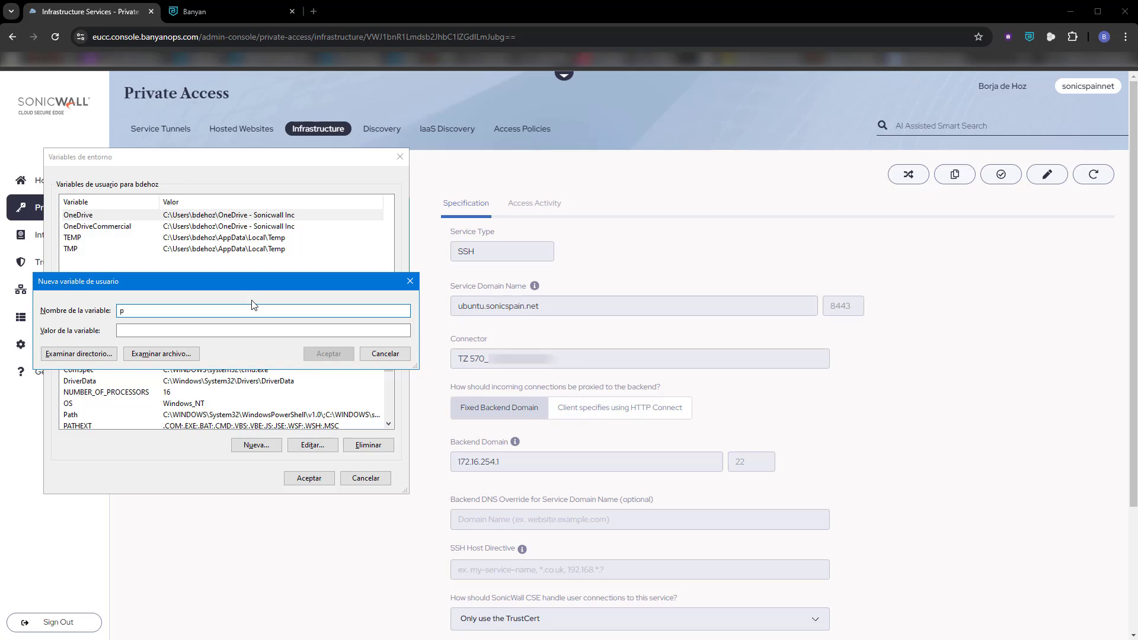
type("path")
key("Home")
key("Delete")
type("P")
key("Tab")
Step: Set its value to c:\Program Files\Banyan\resources\bin and confirm both dialogs
type("c")
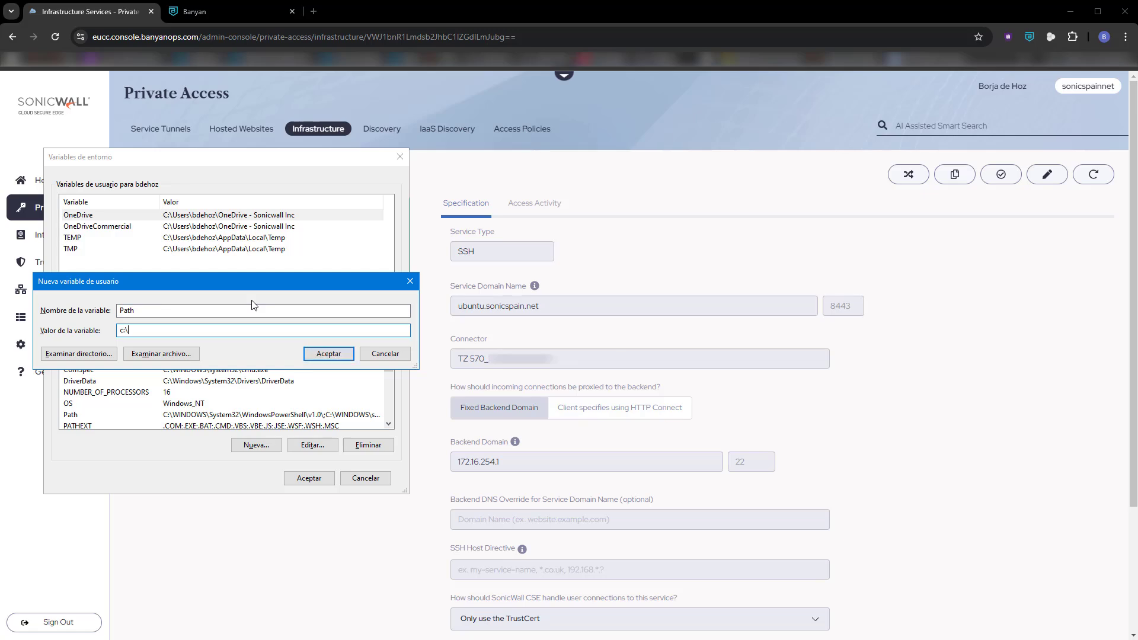
type(":\\Prog")
type("Filñe")
key("BackSpace")
key("BackSpace")
type("es\\Banyan\\resources\\bin")
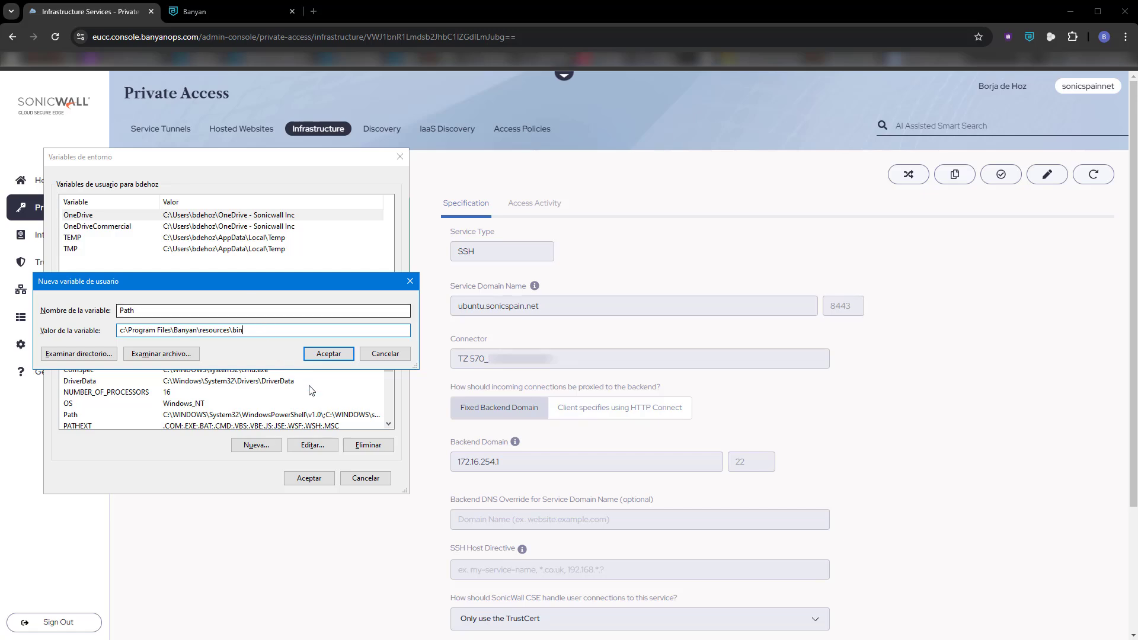
left_click(328, 354)
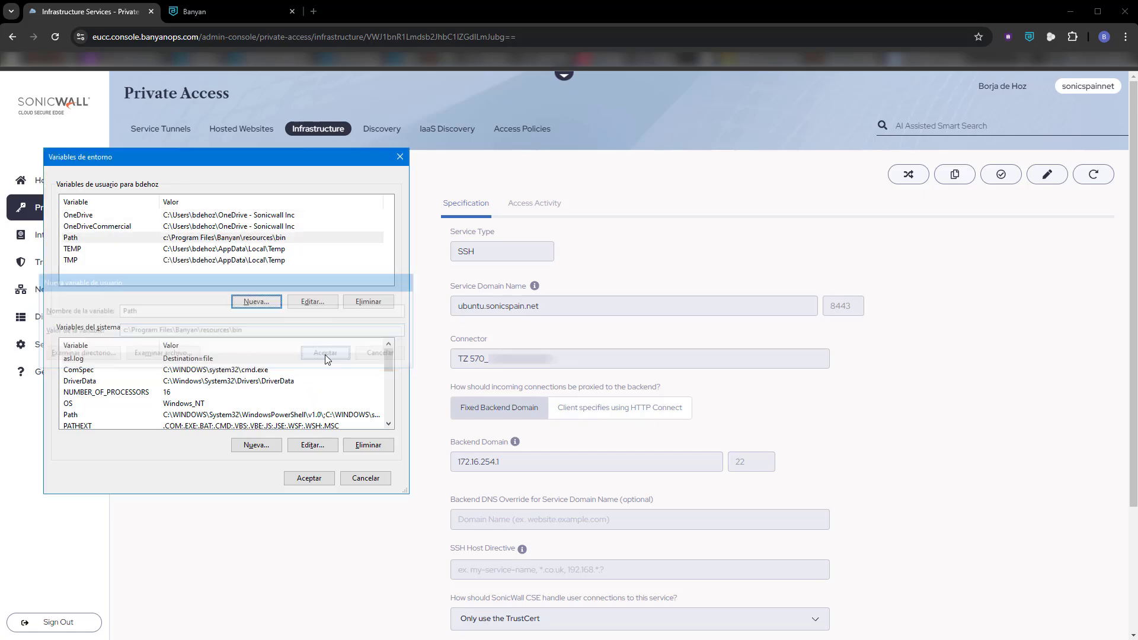
left_click(311, 478)
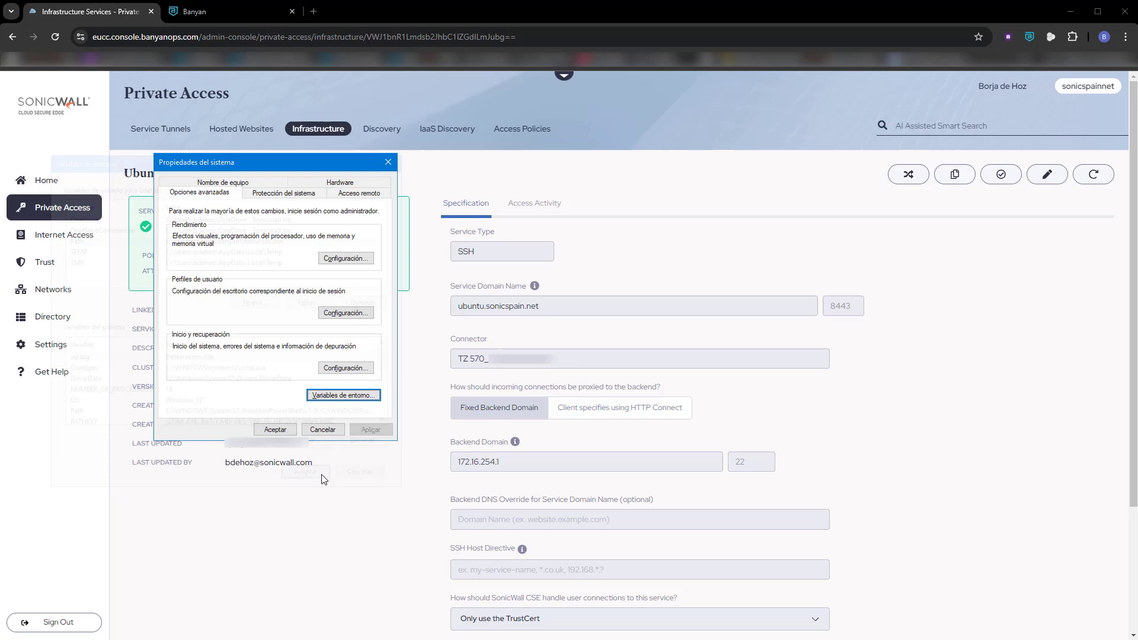
Step: Close System Properties and start the saved A_Ubuntu PuTTY session to ubuntu.sonicspain.net
left_click(275, 430)
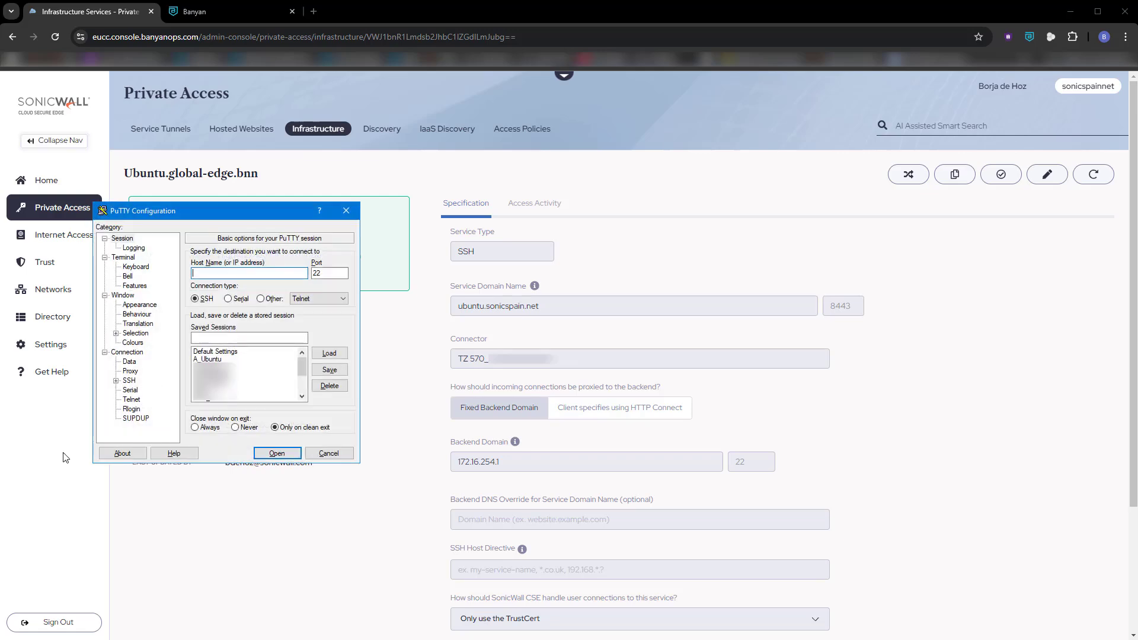
left_click(278, 359)
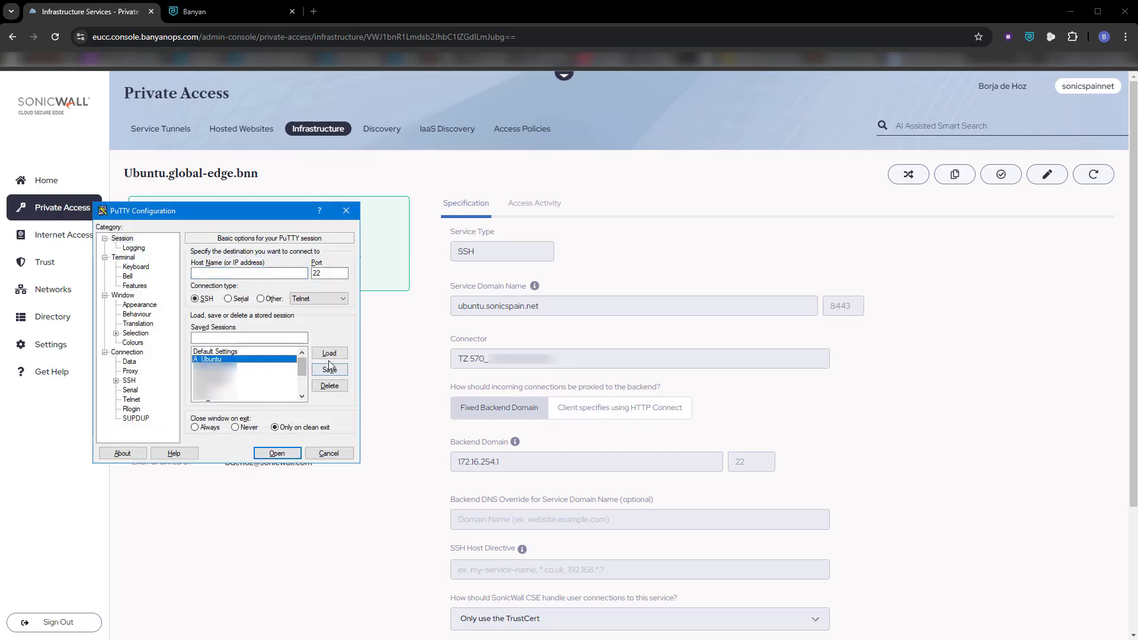
left_click(291, 453)
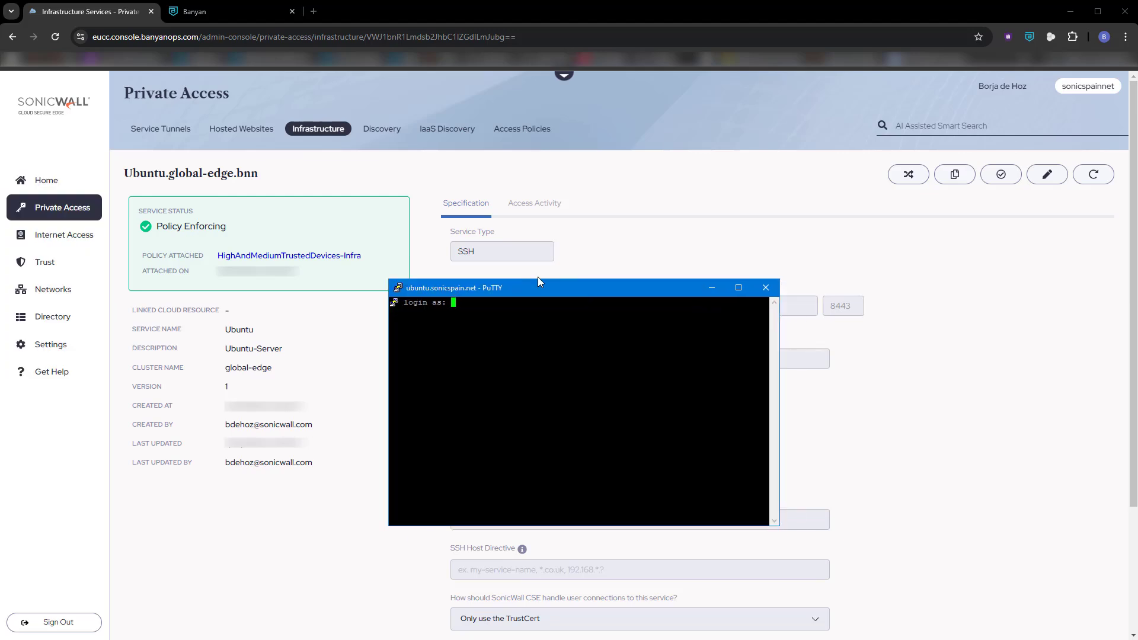
Step: Log in to the Ubuntu server in the PuTTY terminal with the account's username and password
left_click_drag(558, 301, 351, 206)
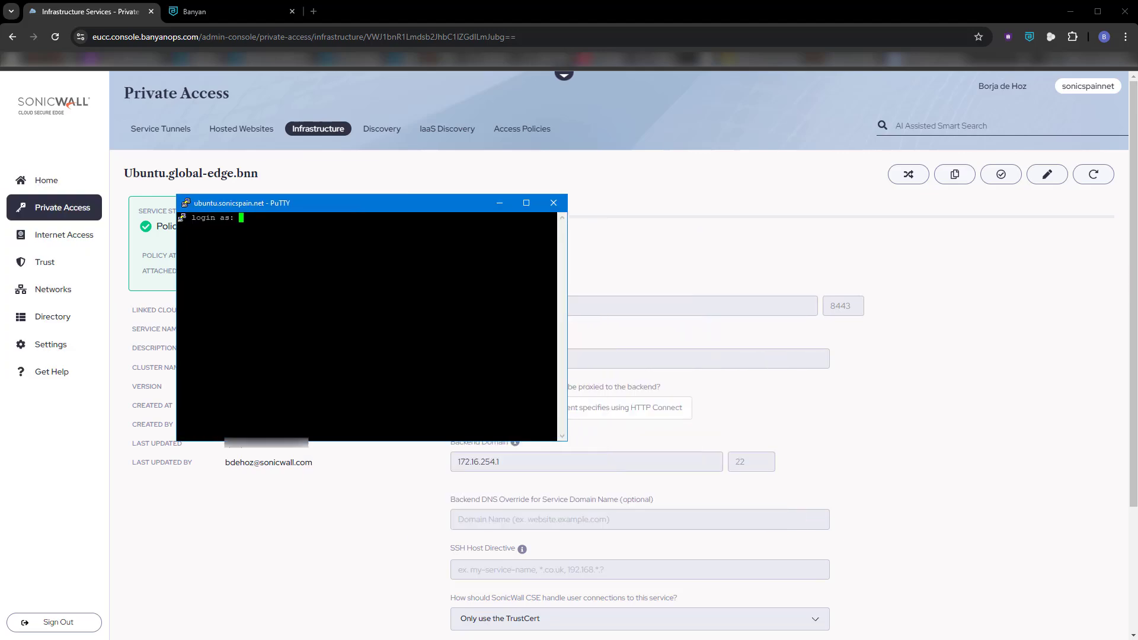
type("bdehoz")
key("Return")
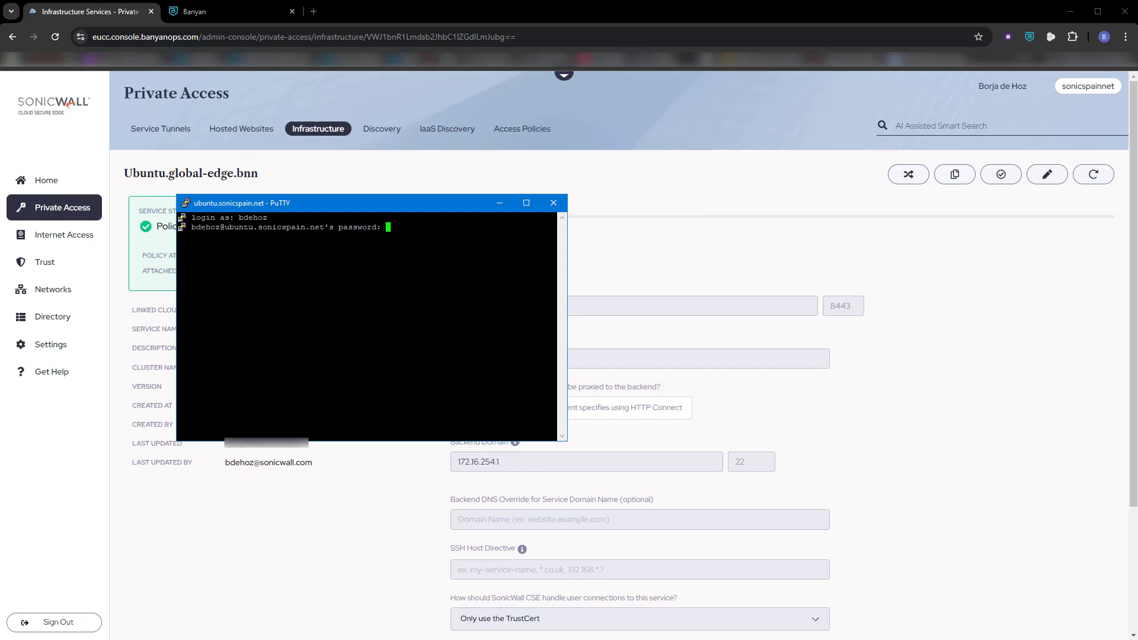
key("Return")
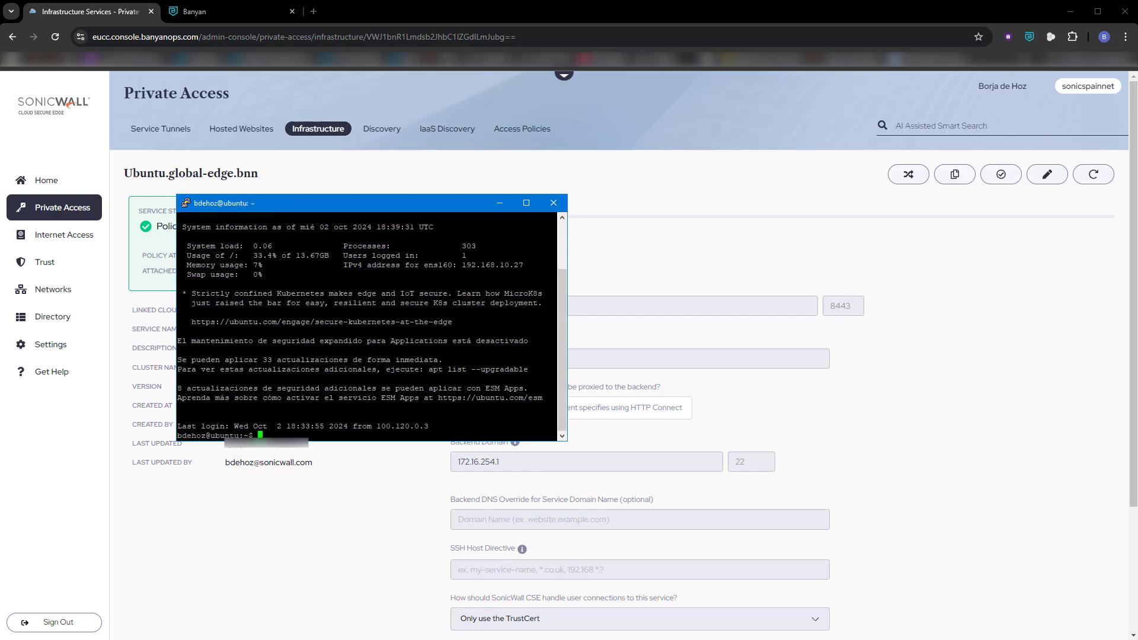
Step: Review the server's running processes with top, quit it, and return to the console Home overview
type("top")
key("Return")
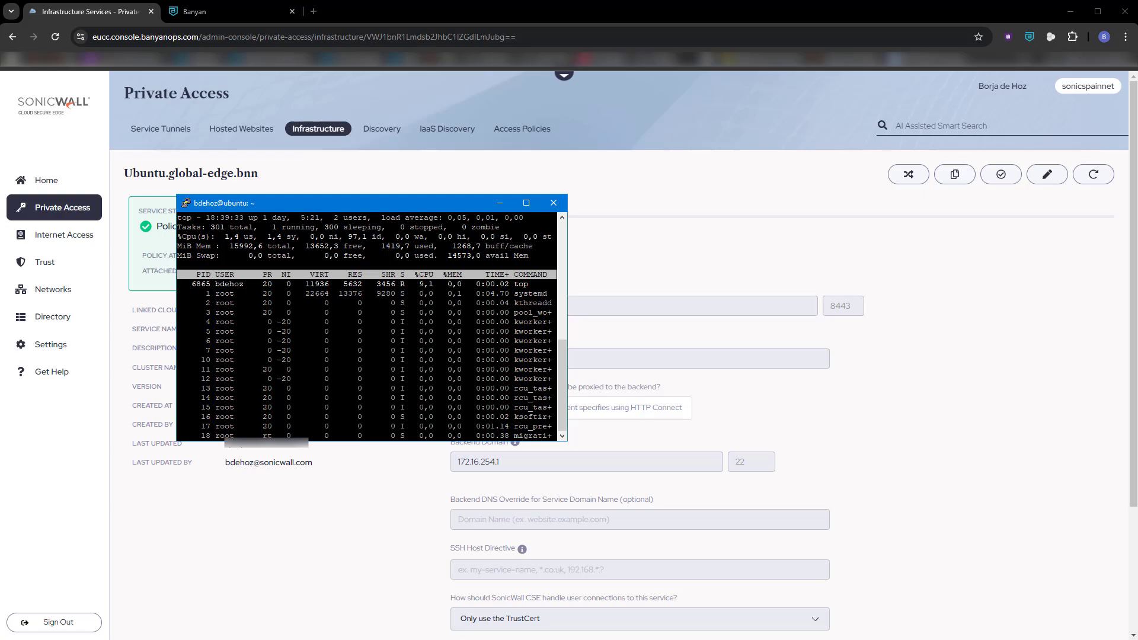
key("q")
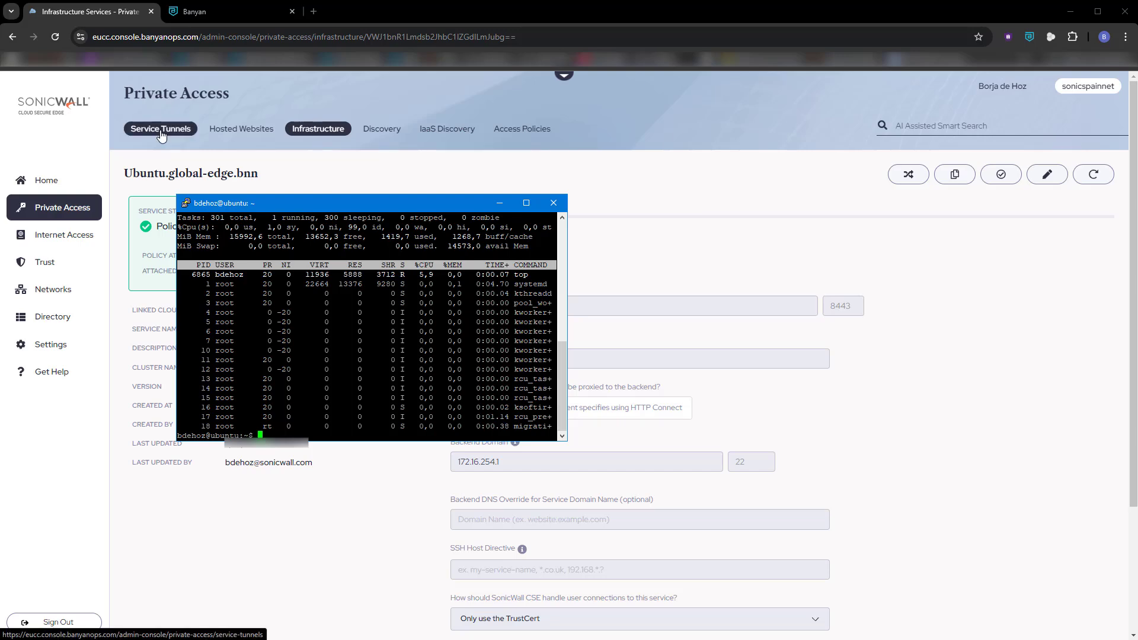
left_click(46, 182)
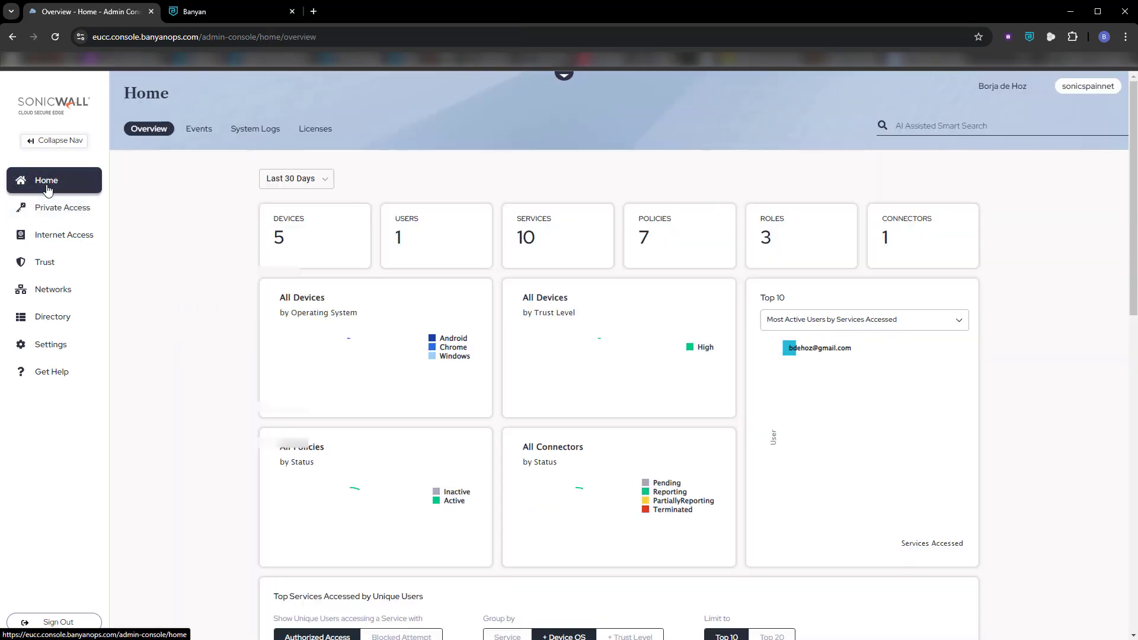